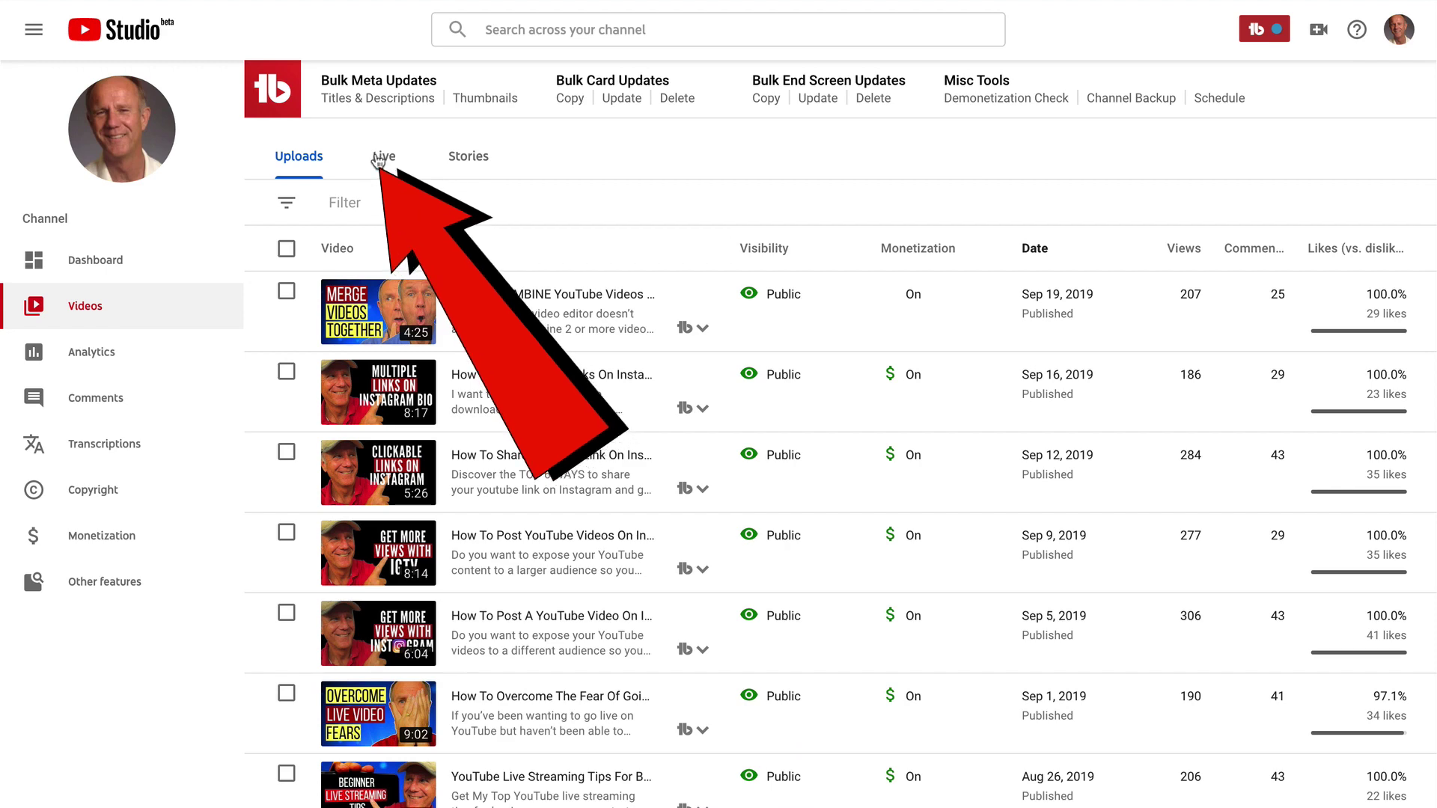
- Open the 28:41 live replay "How To GET MORE LEADS Using YouTube (and grow your email list)" in the video editor
{"action": "left_click", "coordinate": [378, 155]}
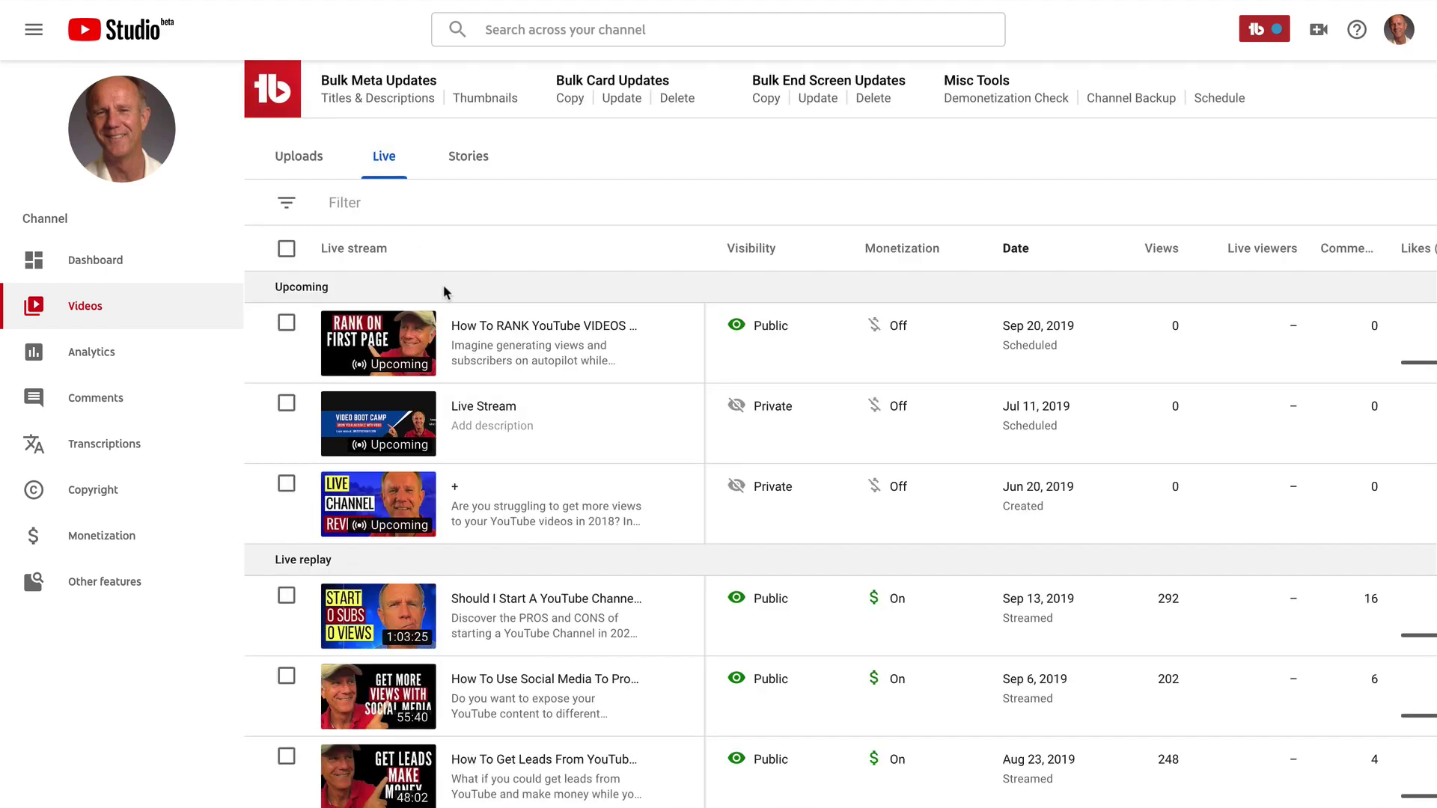
{"action": "scroll", "coordinate": [578, 599], "scroll_direction": "down", "scroll_amount": 10}
{"action": "scroll", "coordinate": [578, 599], "scroll_direction": "down", "scroll_amount": 2}
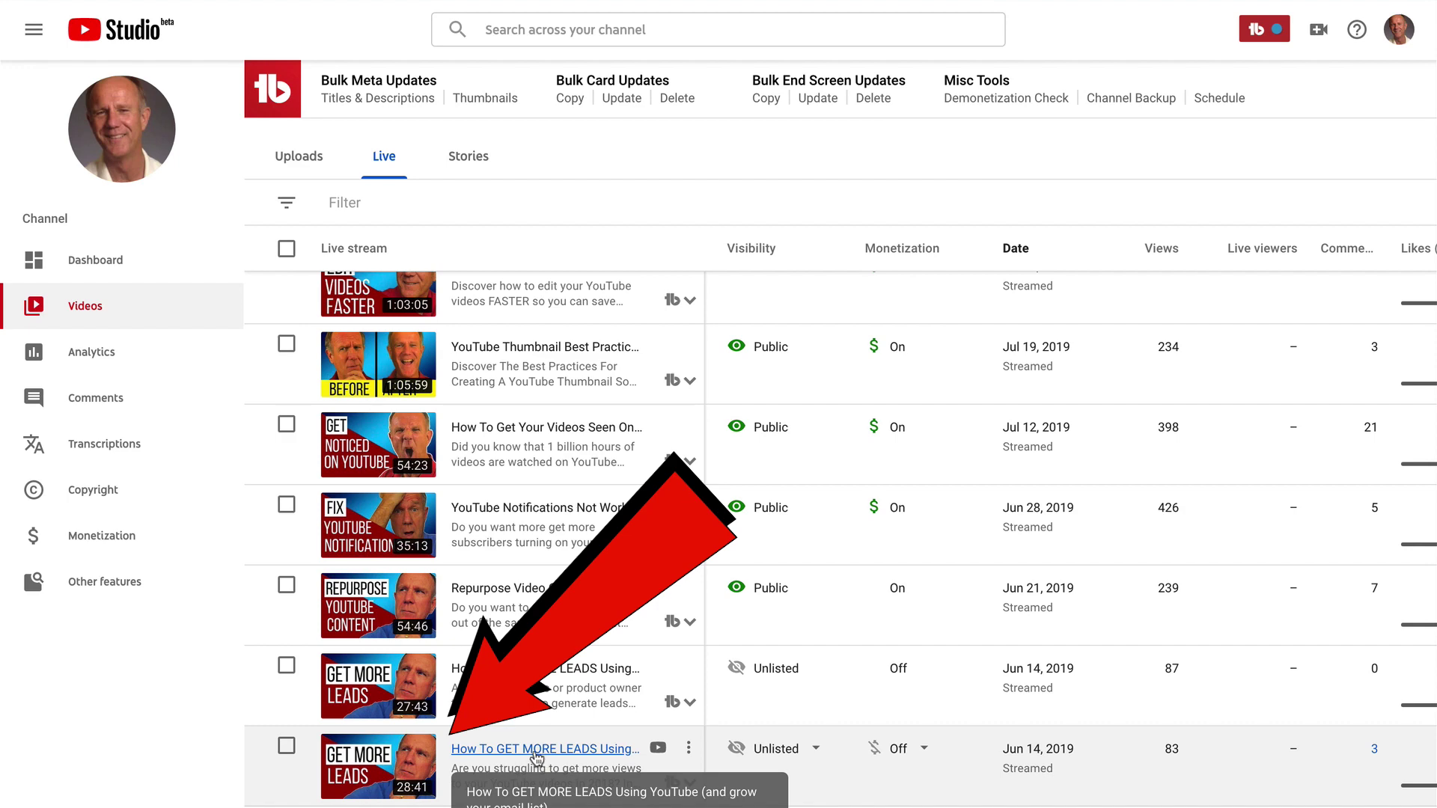
{"action": "left_click", "coordinate": [536, 750]}
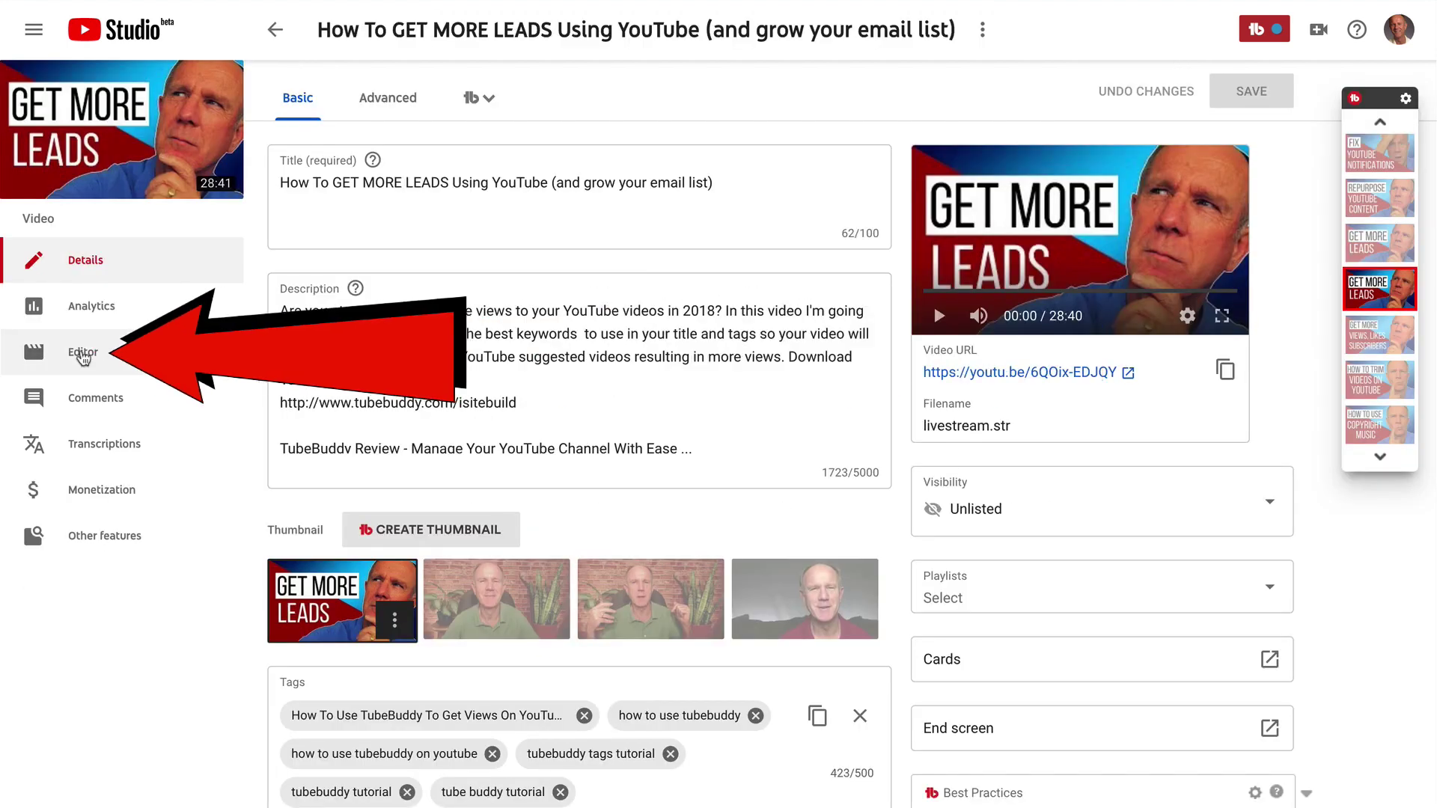
{"action": "left_click", "coordinate": [79, 355]}
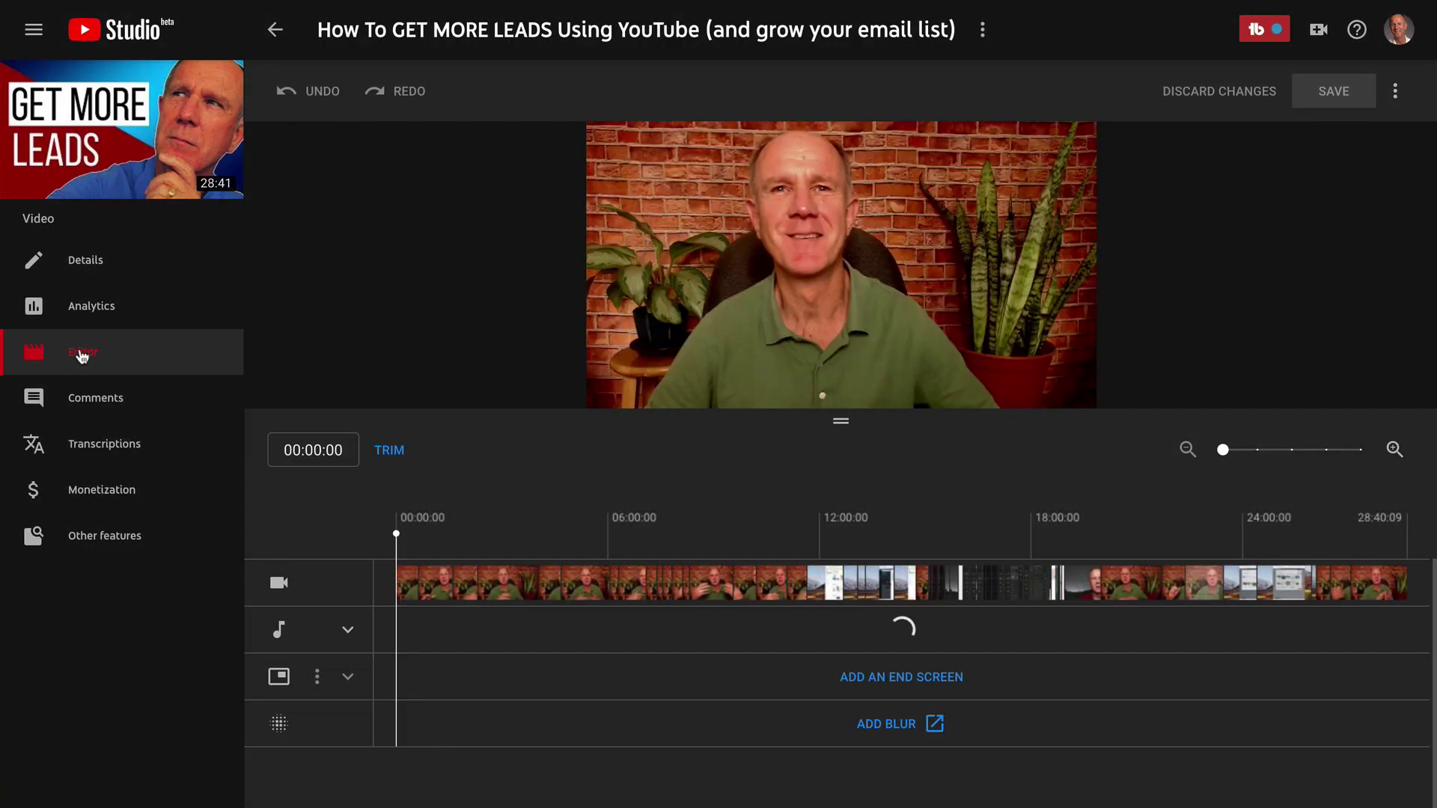
- Play the opening seconds of the video, pause it and return the playhead to 00:00:00
{"action": "left_click", "coordinate": [625, 390]}
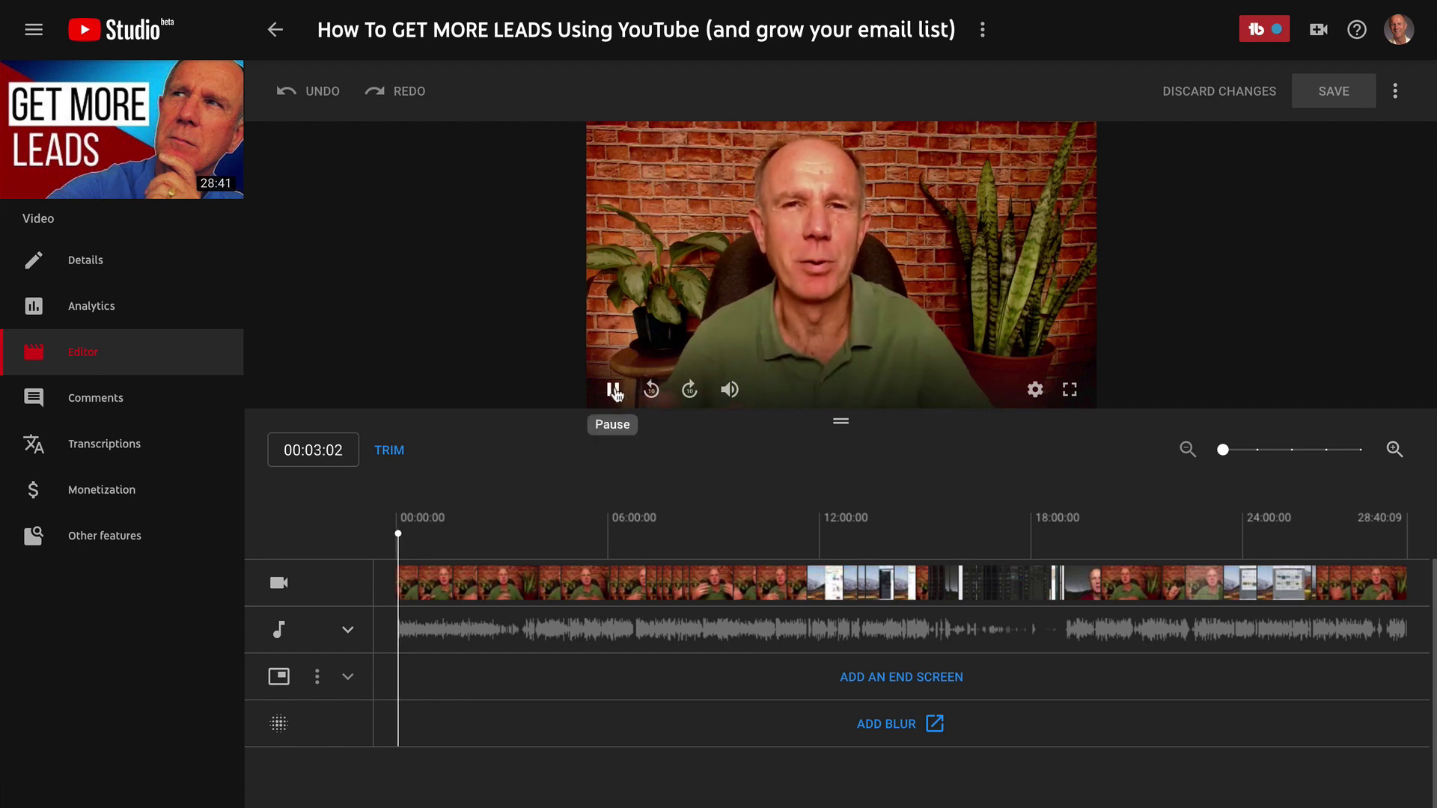
{"action": "left_click", "coordinate": [615, 392]}
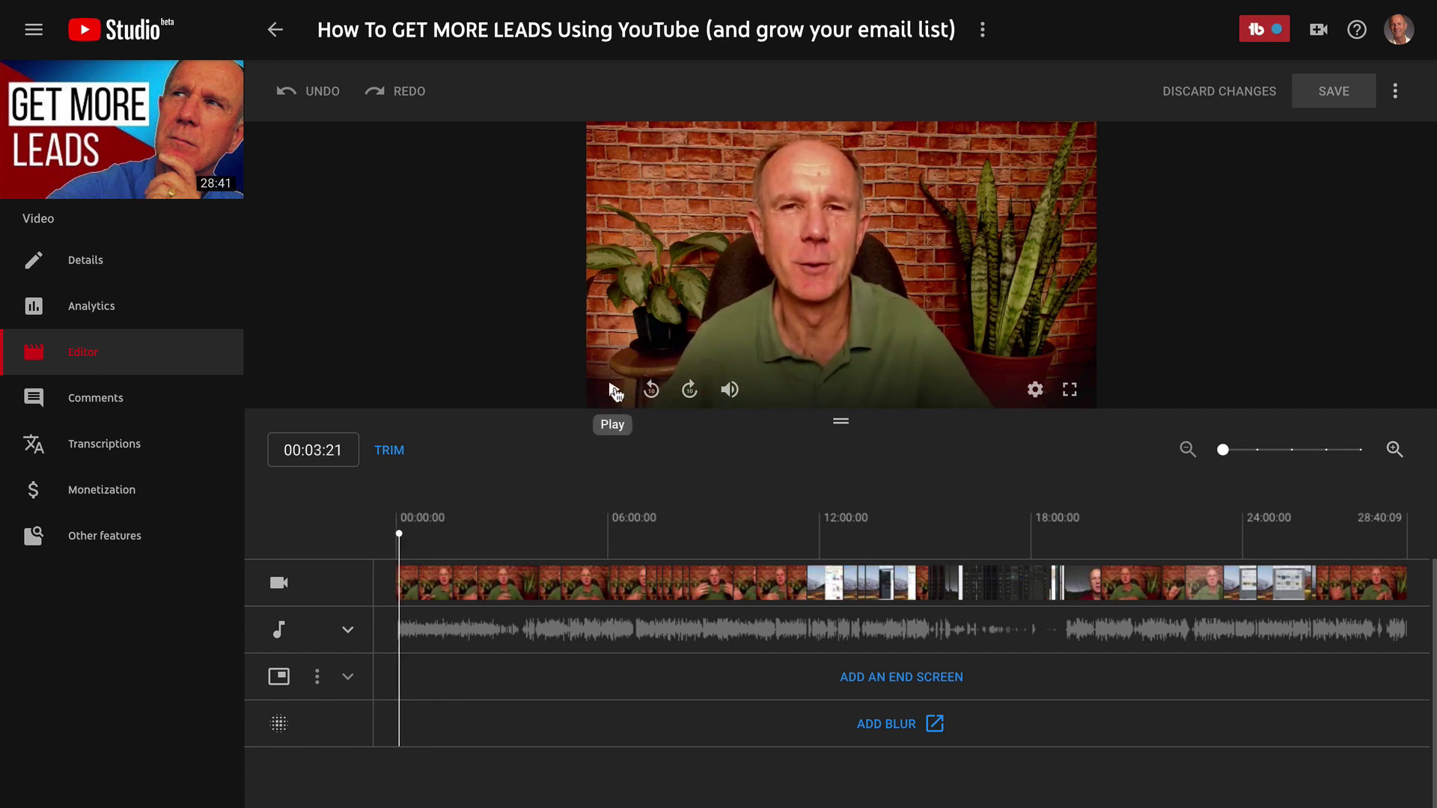
{"action": "left_click", "coordinate": [398, 533]}
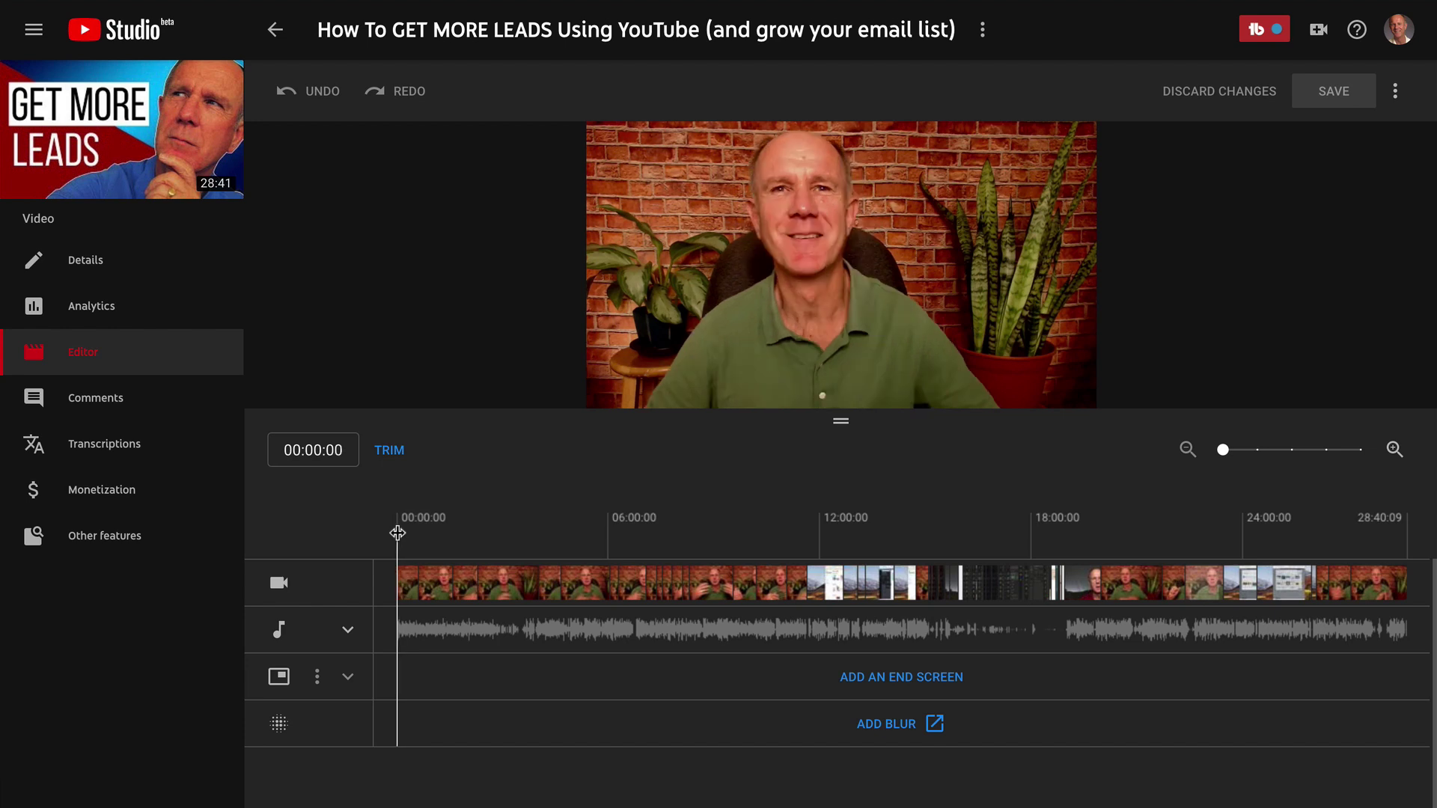
- Place the playhead at 04:13:20 and split the video there in trim mode
{"action": "left_click_drag", "start_coordinate": [397, 533], "coordinate": [545, 535]}
{"action": "left_click_drag", "start_coordinate": [1223, 449], "coordinate": [1293, 450]}
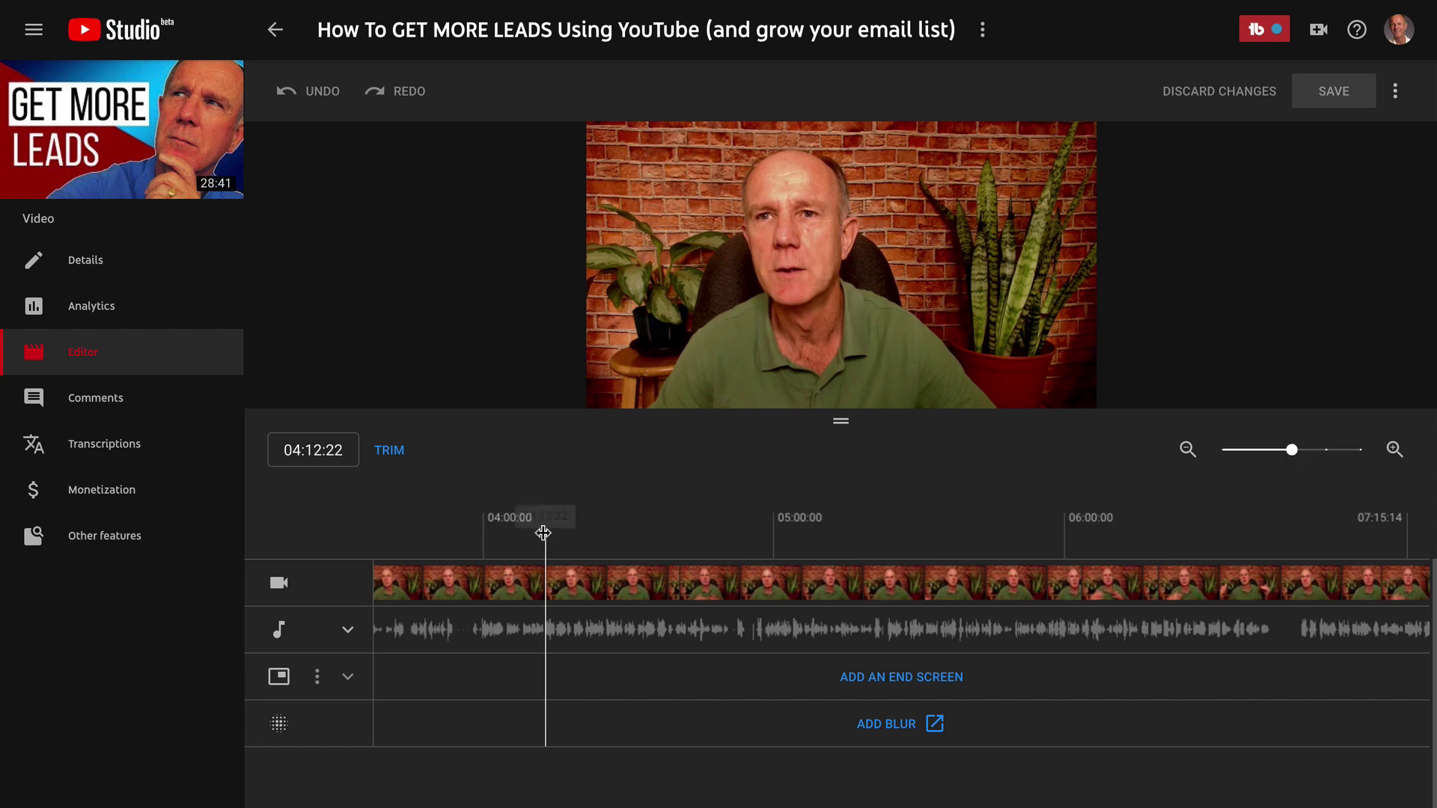
{"action": "left_click_drag", "start_coordinate": [545, 534], "coordinate": [546, 533]}
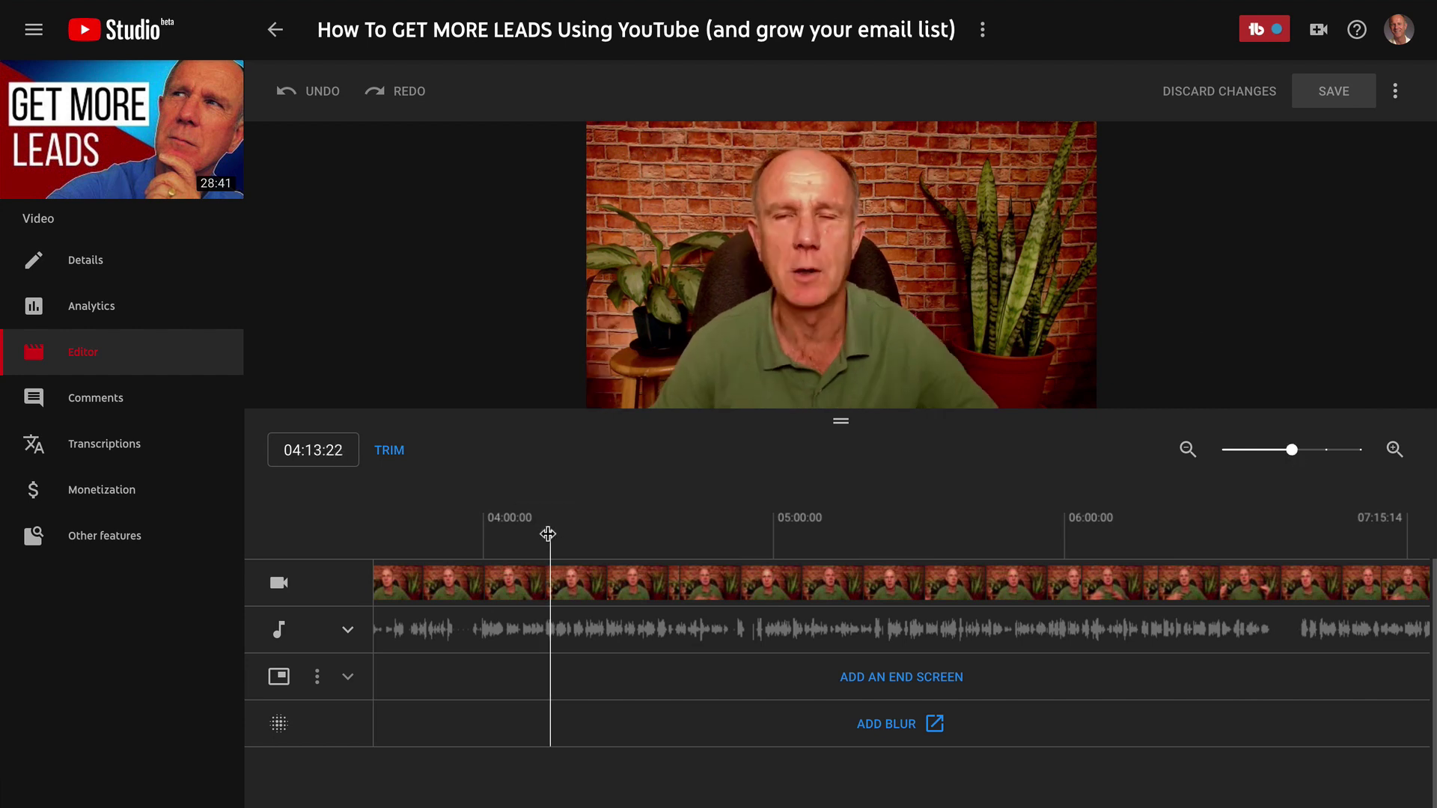
{"action": "left_click", "coordinate": [390, 450]}
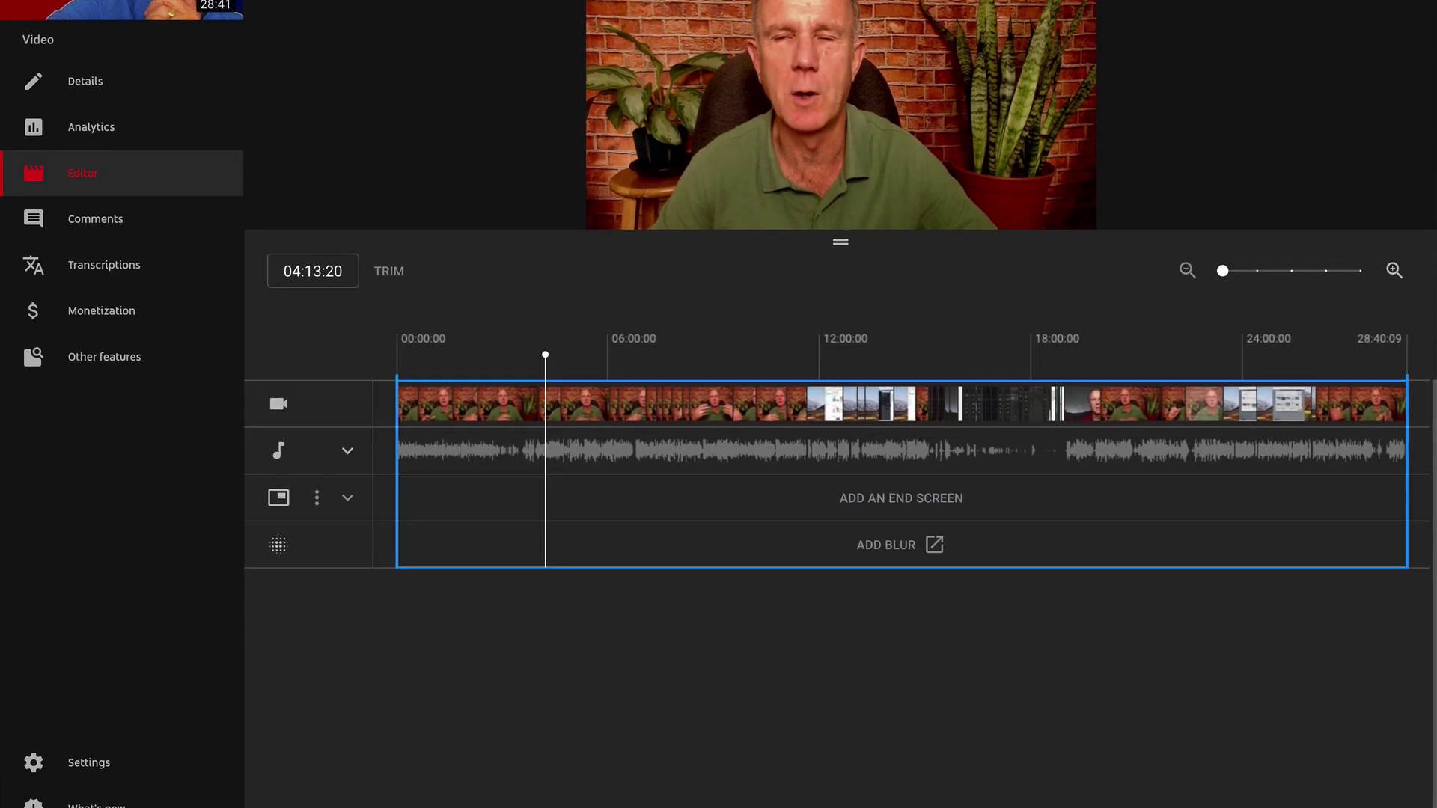
{"action": "left_click", "coordinate": [656, 792]}
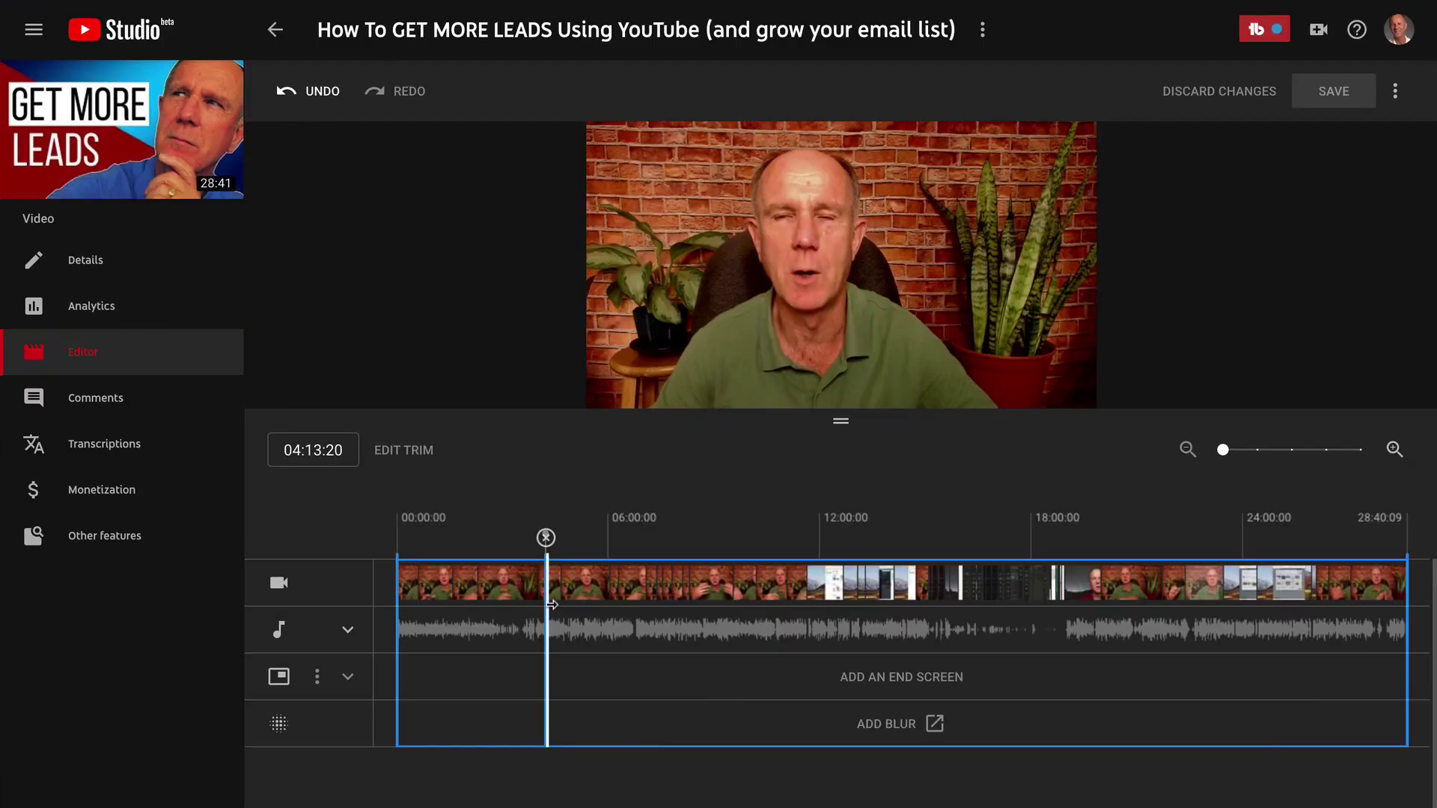
- Cut out everything before the split at 04:13:20 and briefly play the video from the cut
{"action": "left_click_drag", "start_coordinate": [552, 605], "coordinate": [371, 605]}
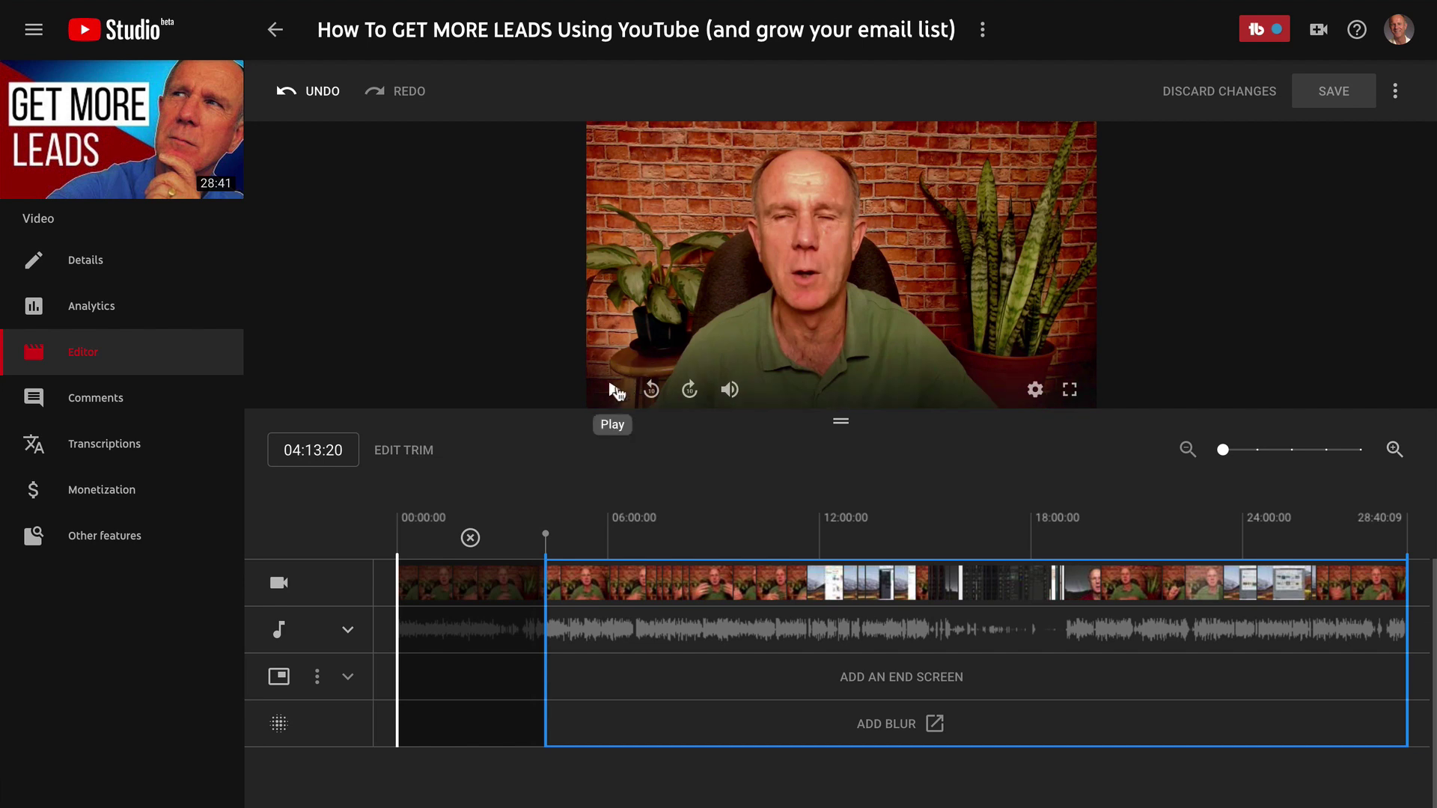
{"action": "left_click", "coordinate": [615, 390]}
{"action": "left_click", "coordinate": [615, 390]}
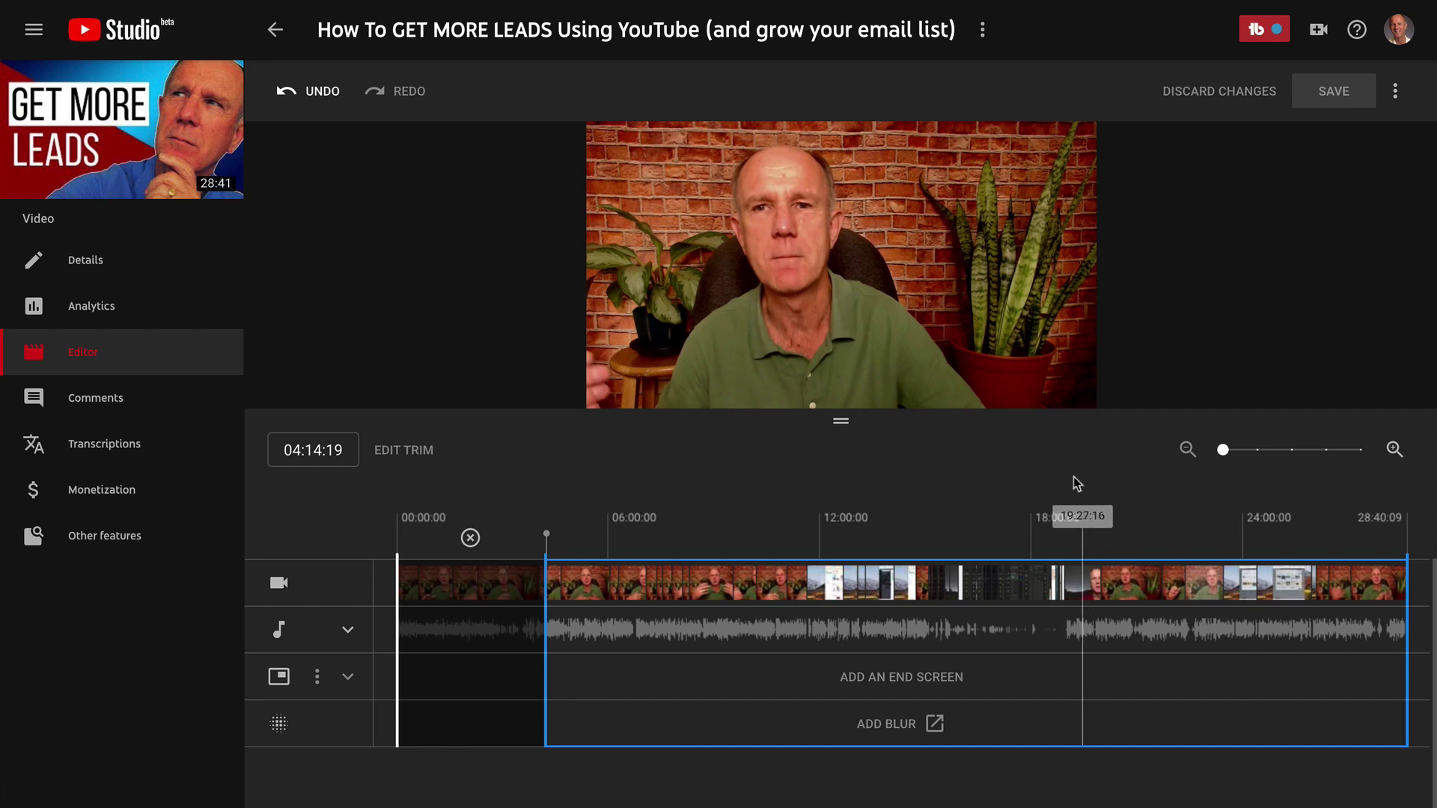
- Review the editor's keyboard shortcuts, both the global ones and those for the focused player
{"action": "left_click", "coordinate": [1395, 95]}
{"action": "left_click", "coordinate": [1336, 163]}
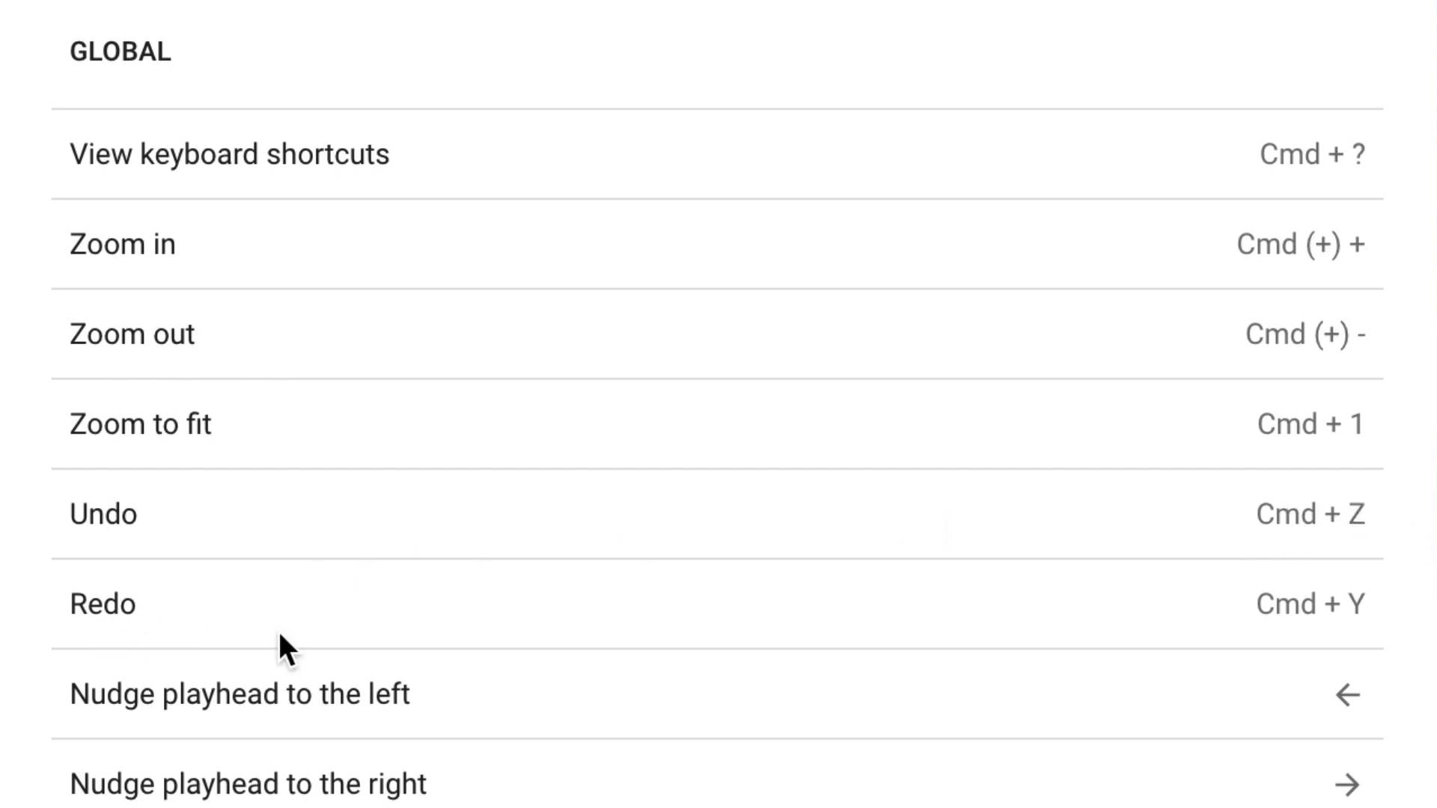
{"action": "scroll", "coordinate": [804, 625], "scroll_direction": "down", "scroll_amount": 3}
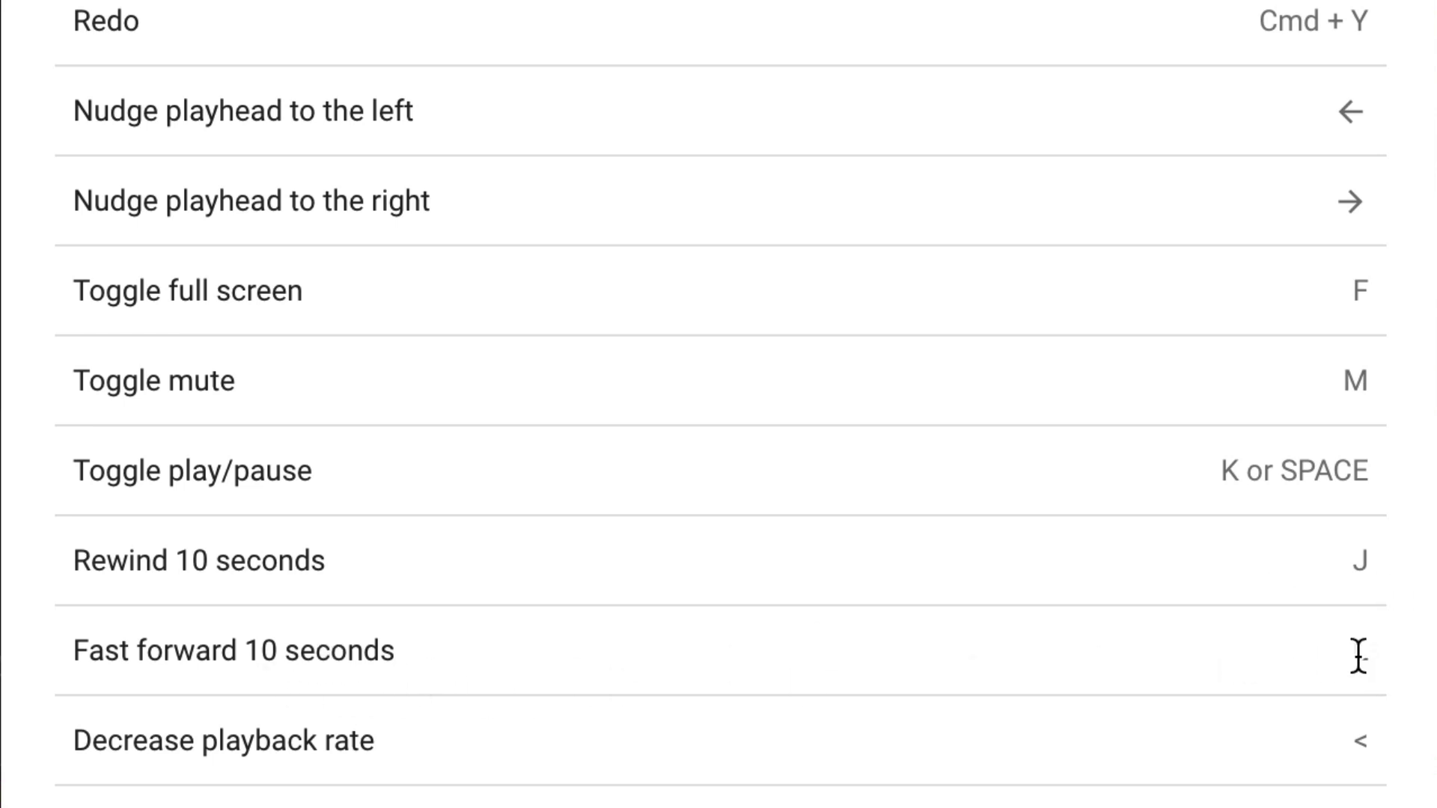
{"action": "scroll", "coordinate": [1358, 656], "scroll_direction": "down", "scroll_amount": 10}
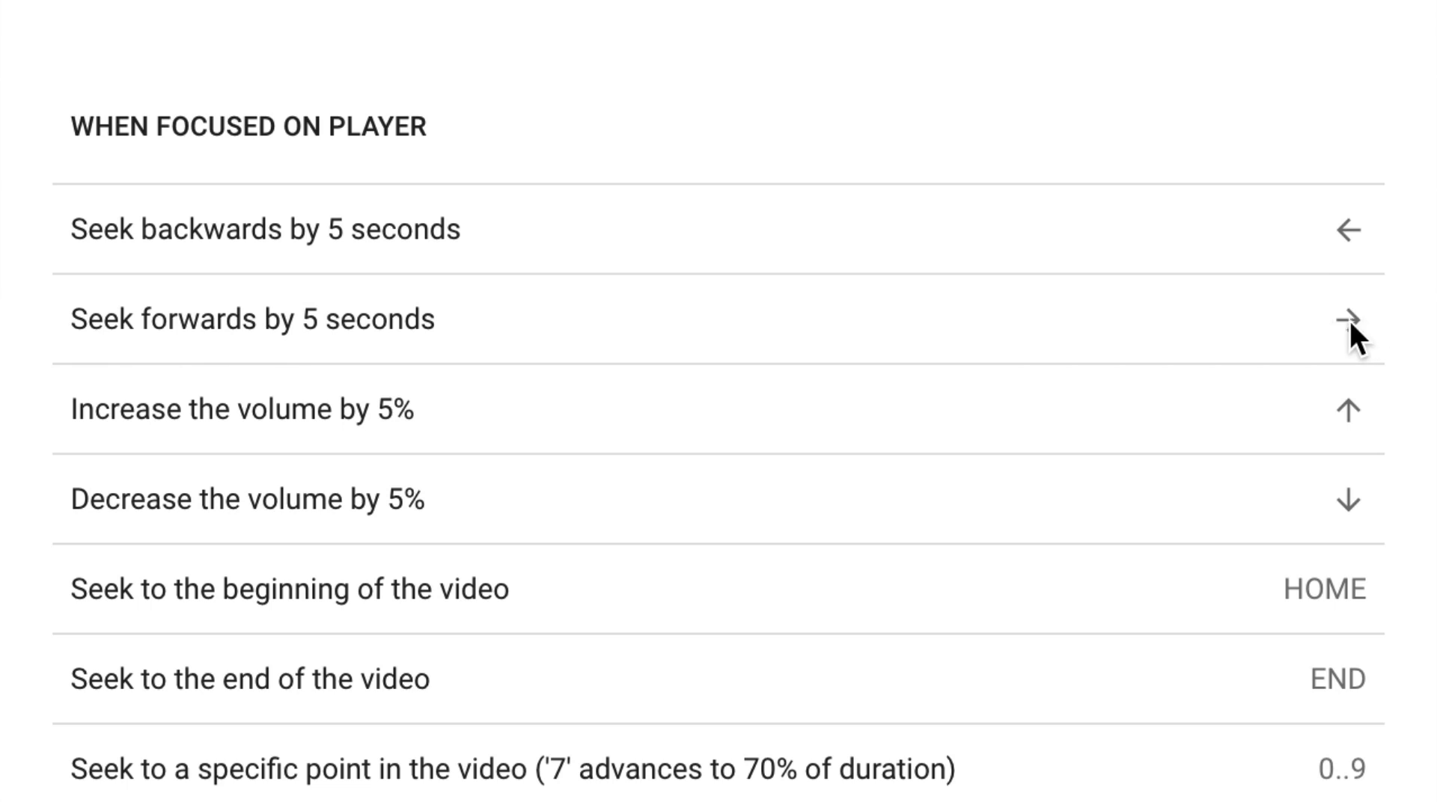
{"action": "scroll", "coordinate": [1353, 320], "scroll_direction": "down", "scroll_amount": 10}
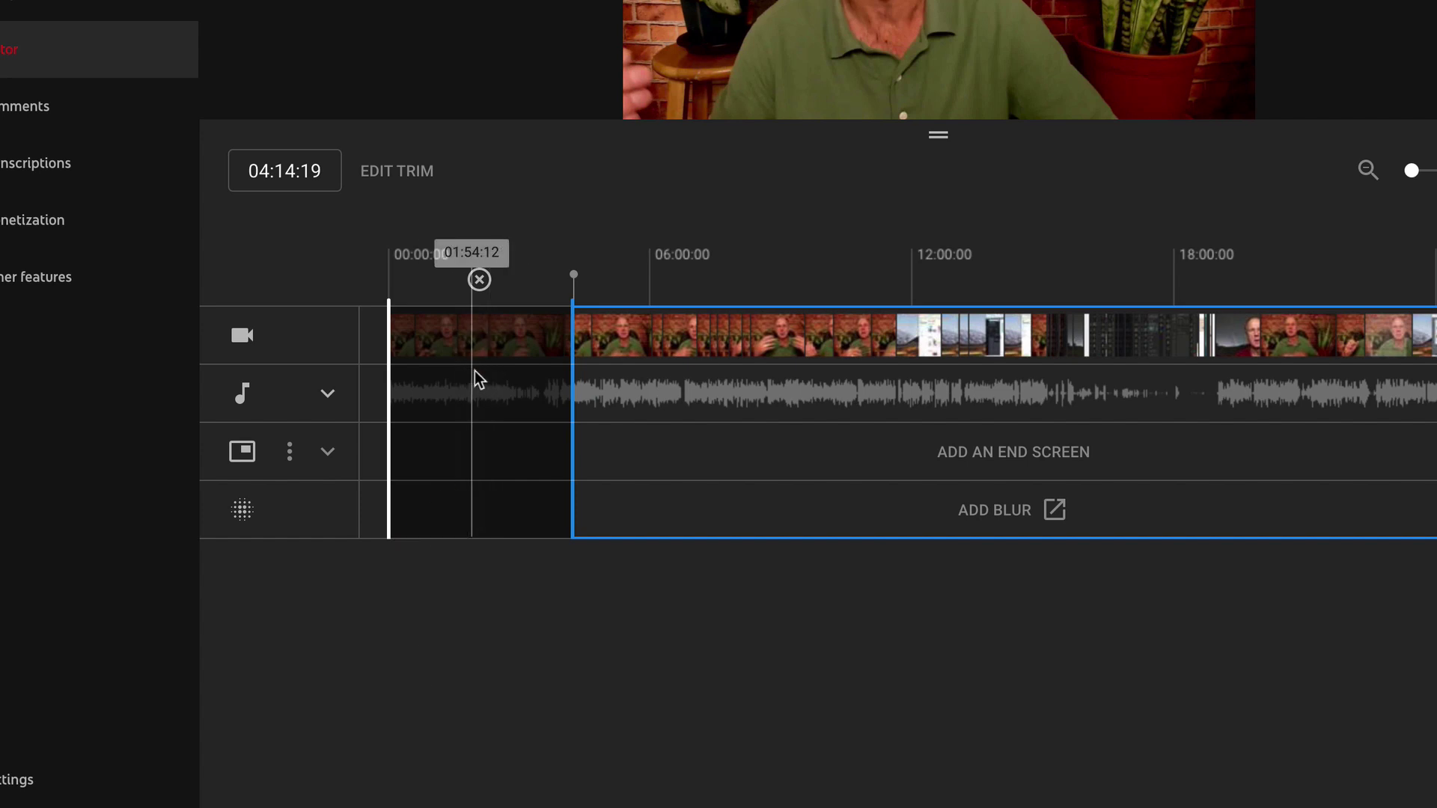
- Preview the trimmed opening and play a few seconds of the video after the cut
{"action": "left_click", "coordinate": [1240, 781]}
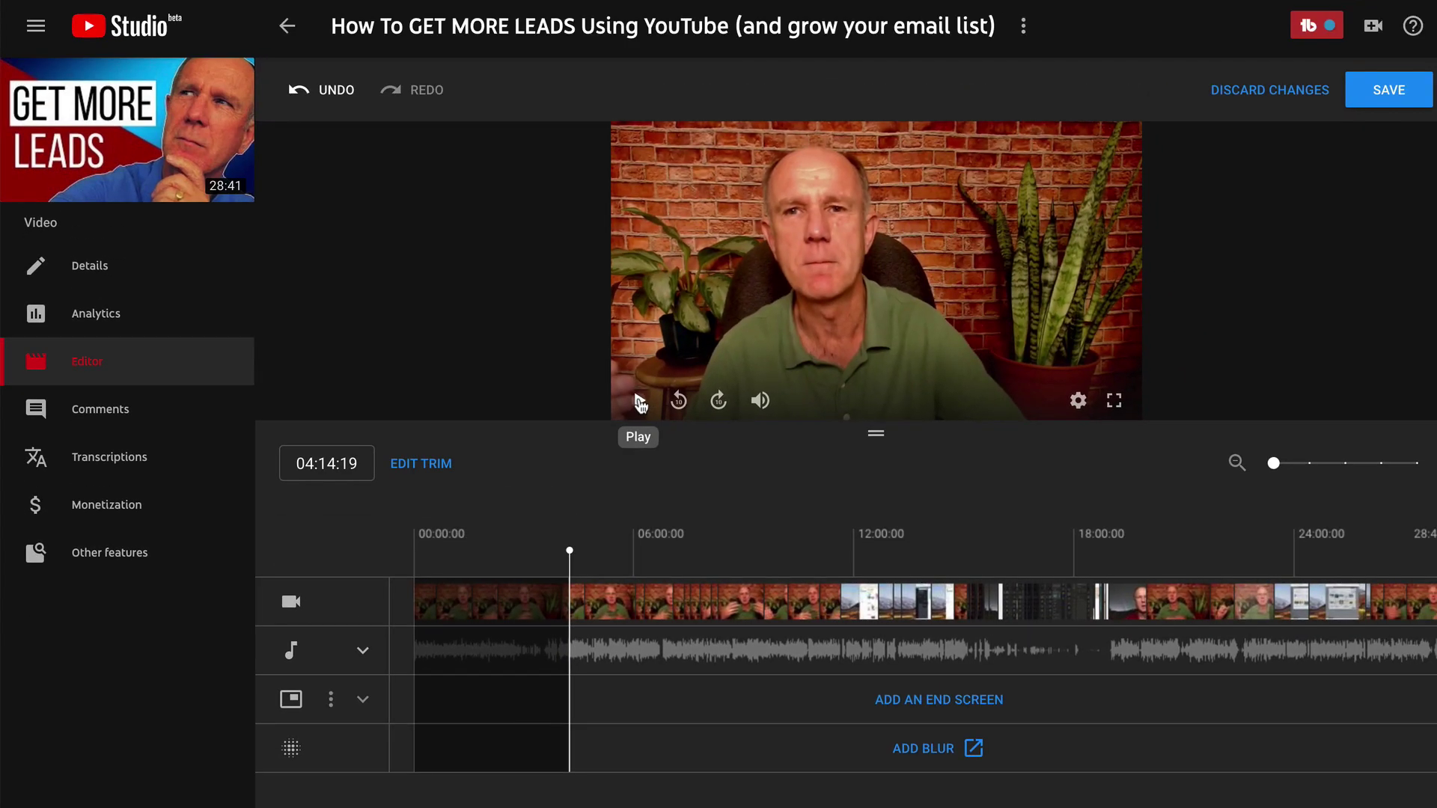
{"action": "left_click", "coordinate": [638, 401]}
{"action": "left_click", "coordinate": [648, 408]}
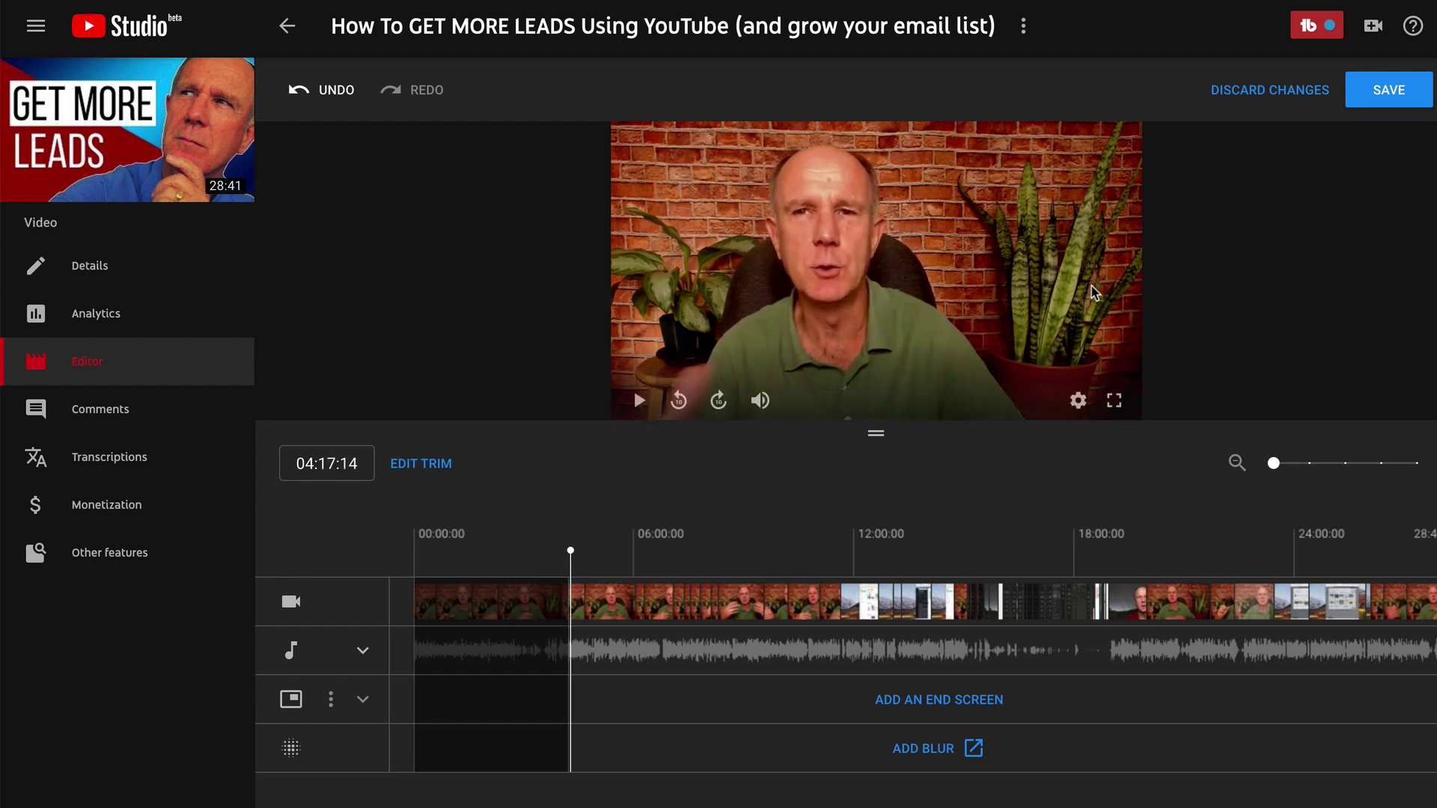
- Reopen the opening trim for editing and play the video around the cut to check it
{"action": "left_click", "coordinate": [410, 468]}
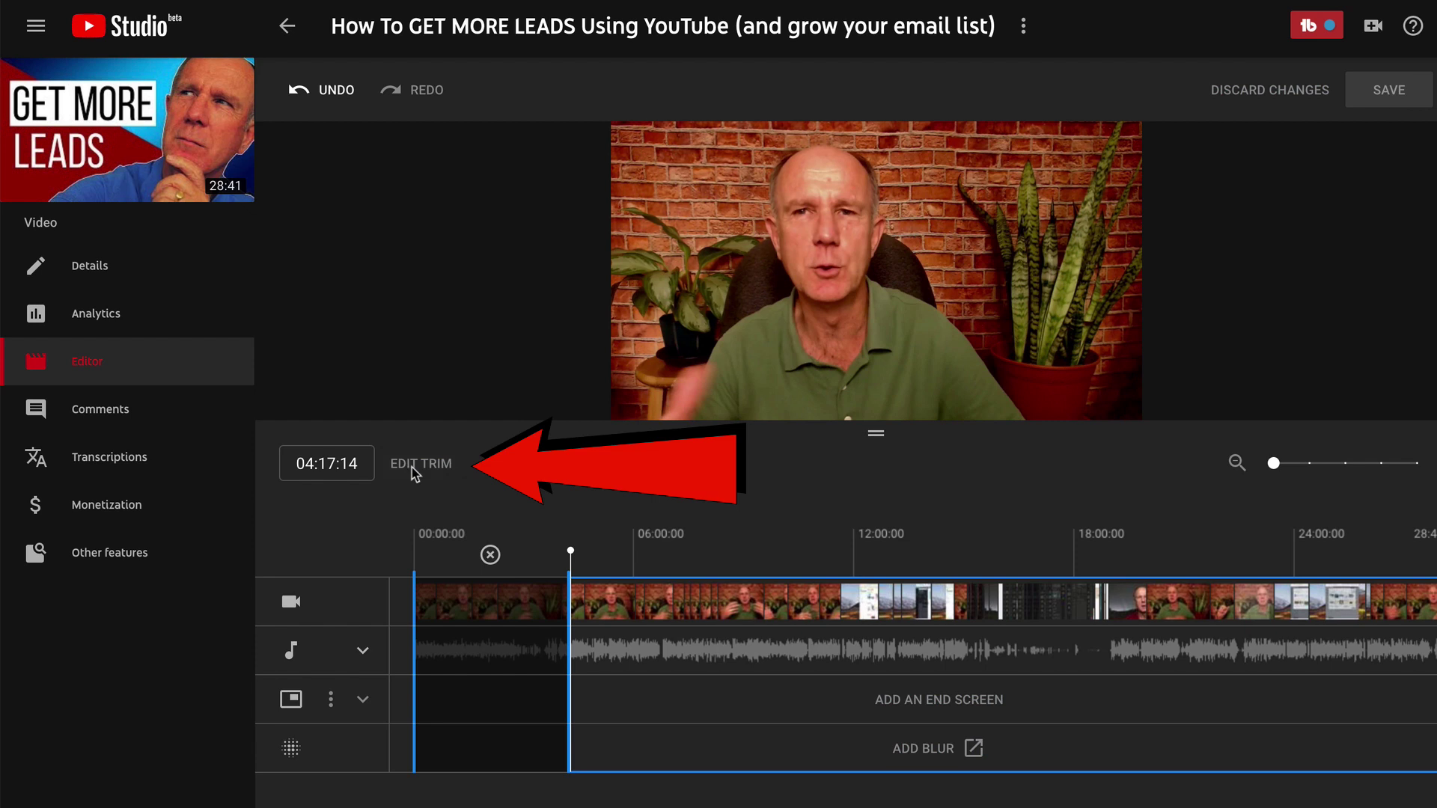
{"action": "left_click_drag", "start_coordinate": [1275, 464], "coordinate": [1344, 463]}
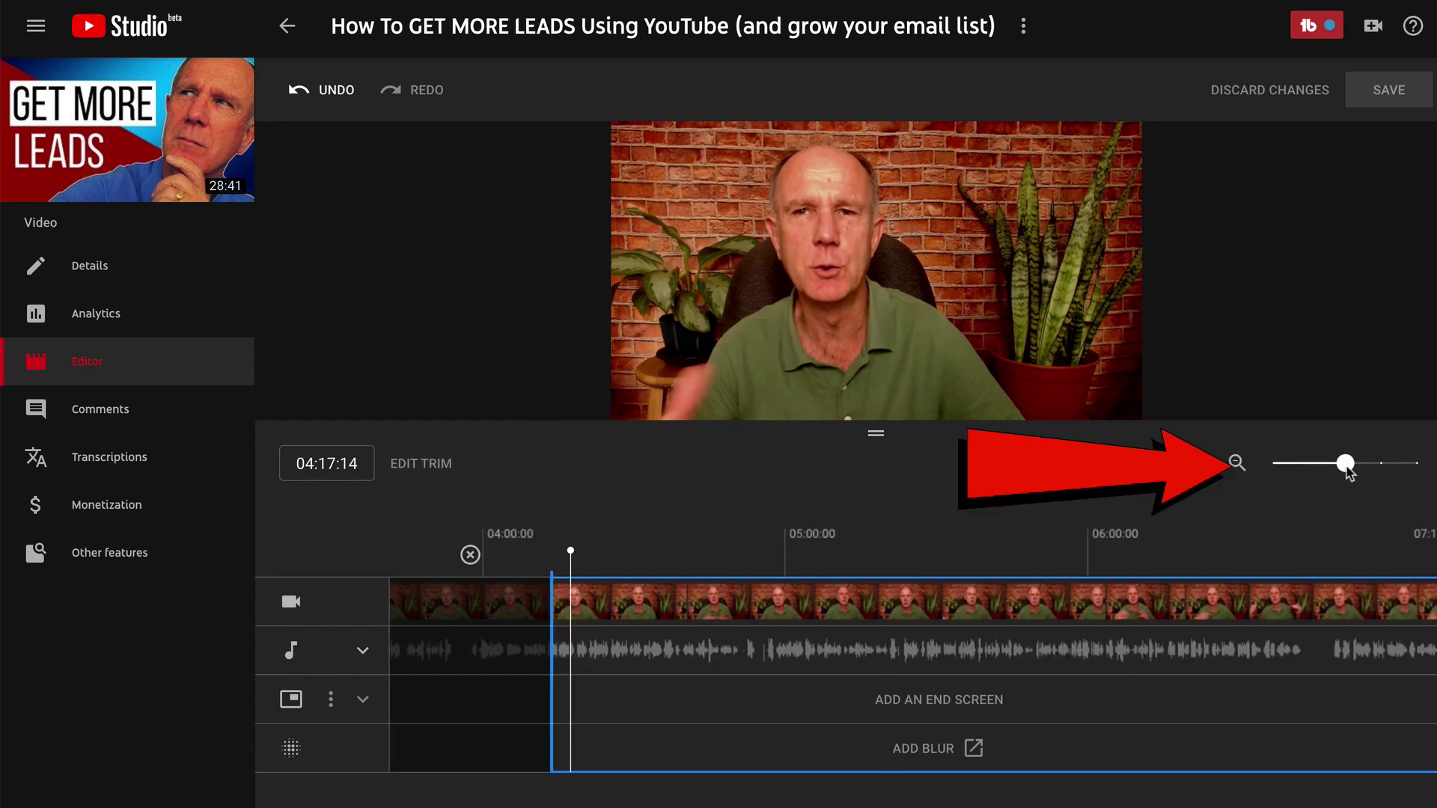
{"action": "left_click", "coordinate": [640, 402]}
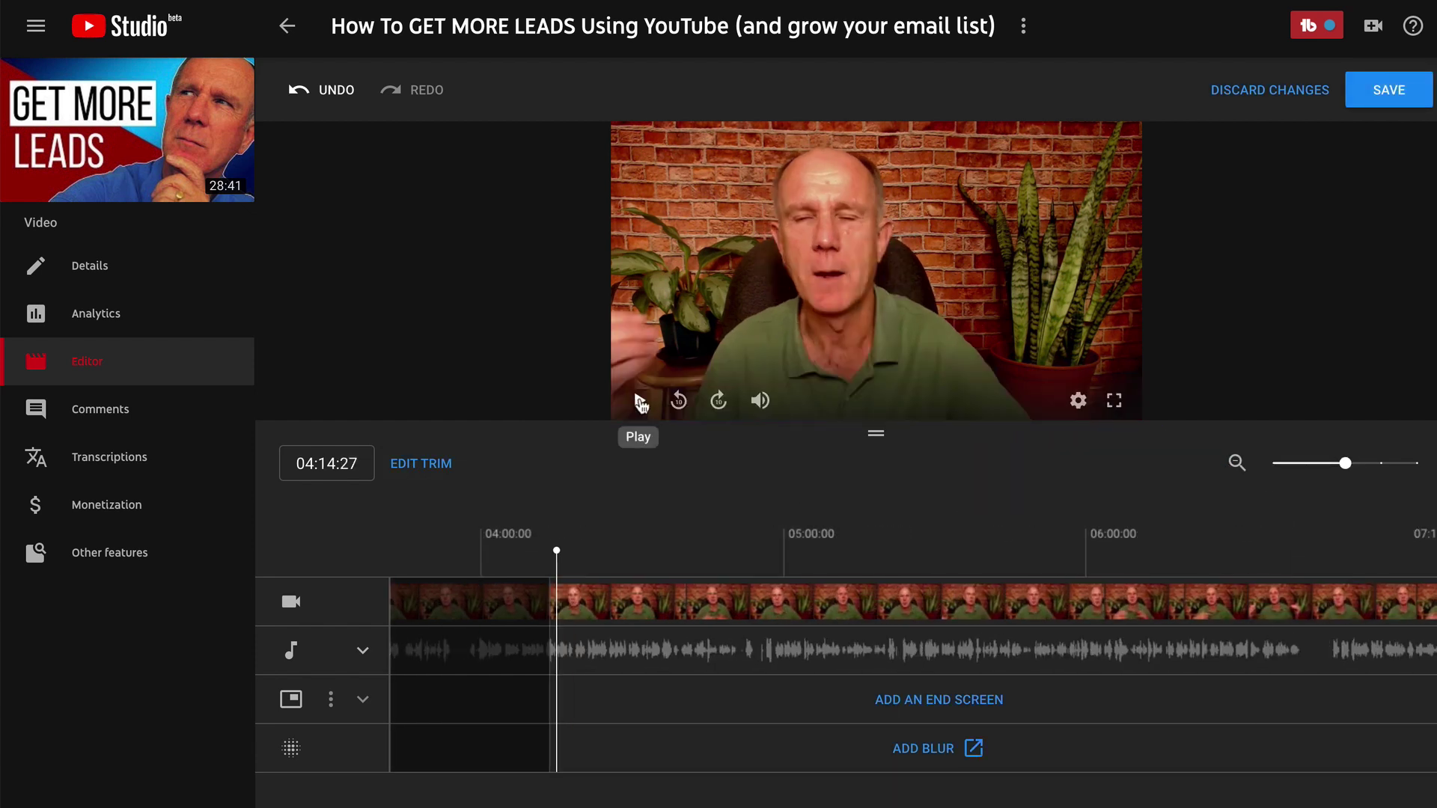
{"action": "left_click", "coordinate": [549, 540]}
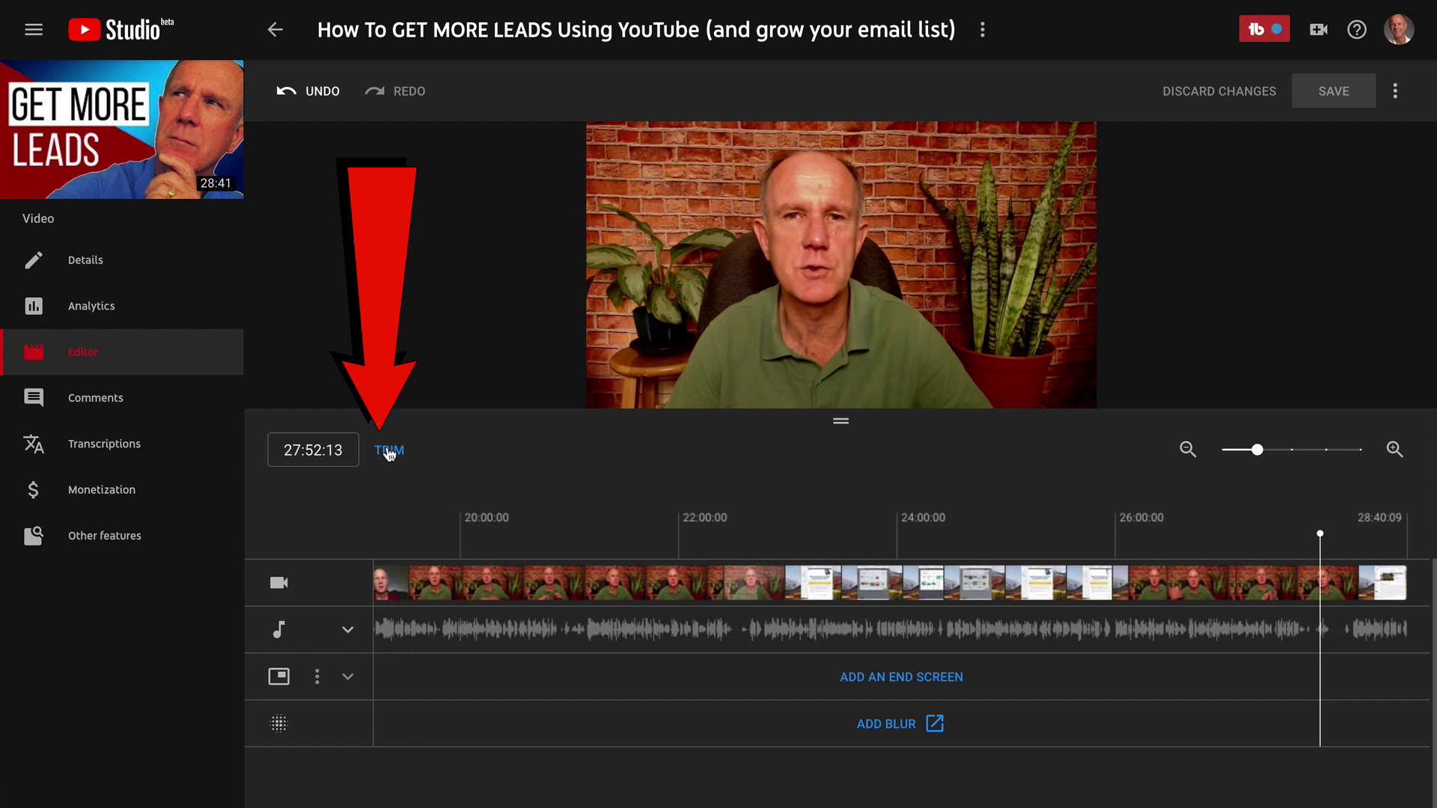
- Trim off the end of the video so that it finishes at 27:00:00
{"action": "left_click", "coordinate": [388, 451]}
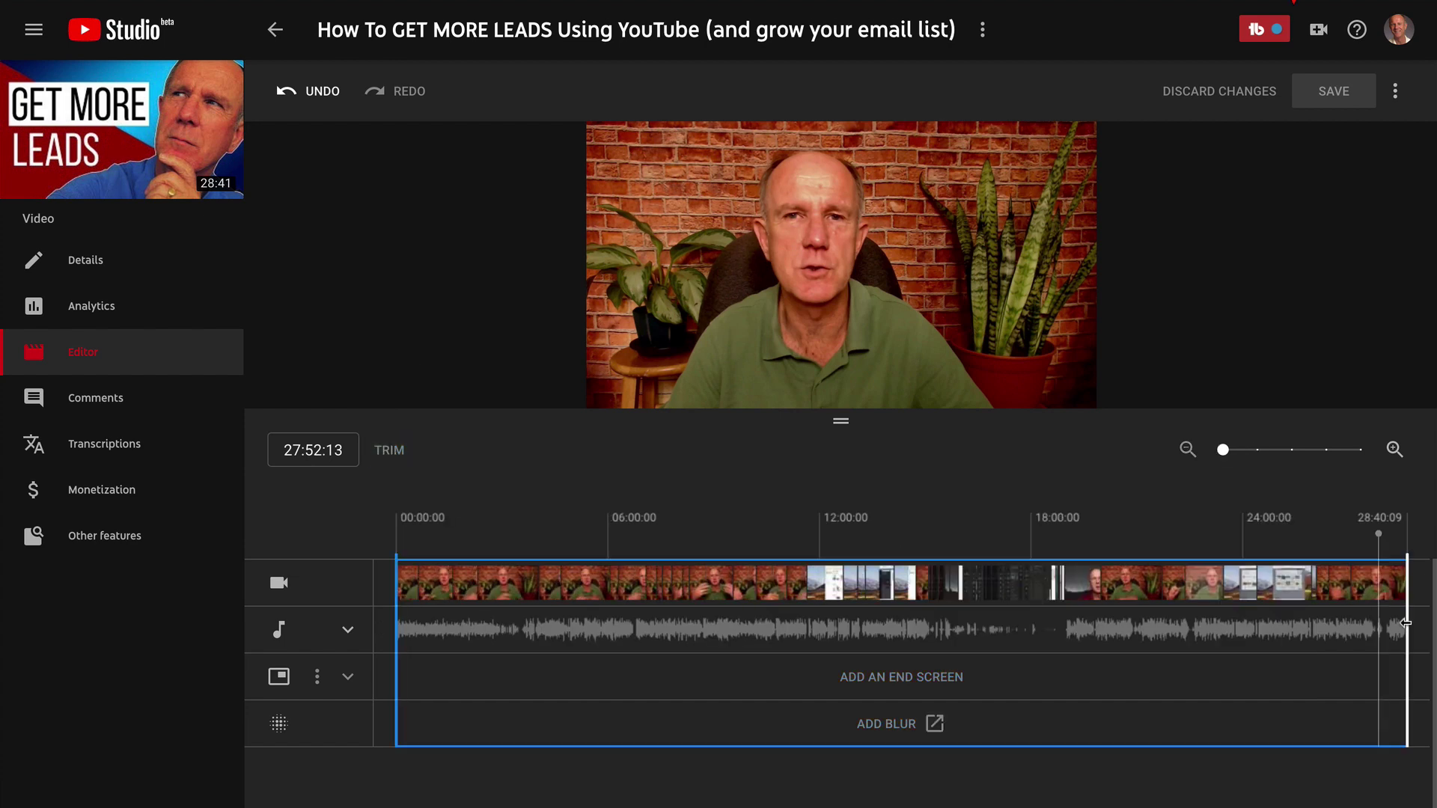
{"action": "left_click_drag", "start_coordinate": [1403, 625], "coordinate": [1321, 626]}
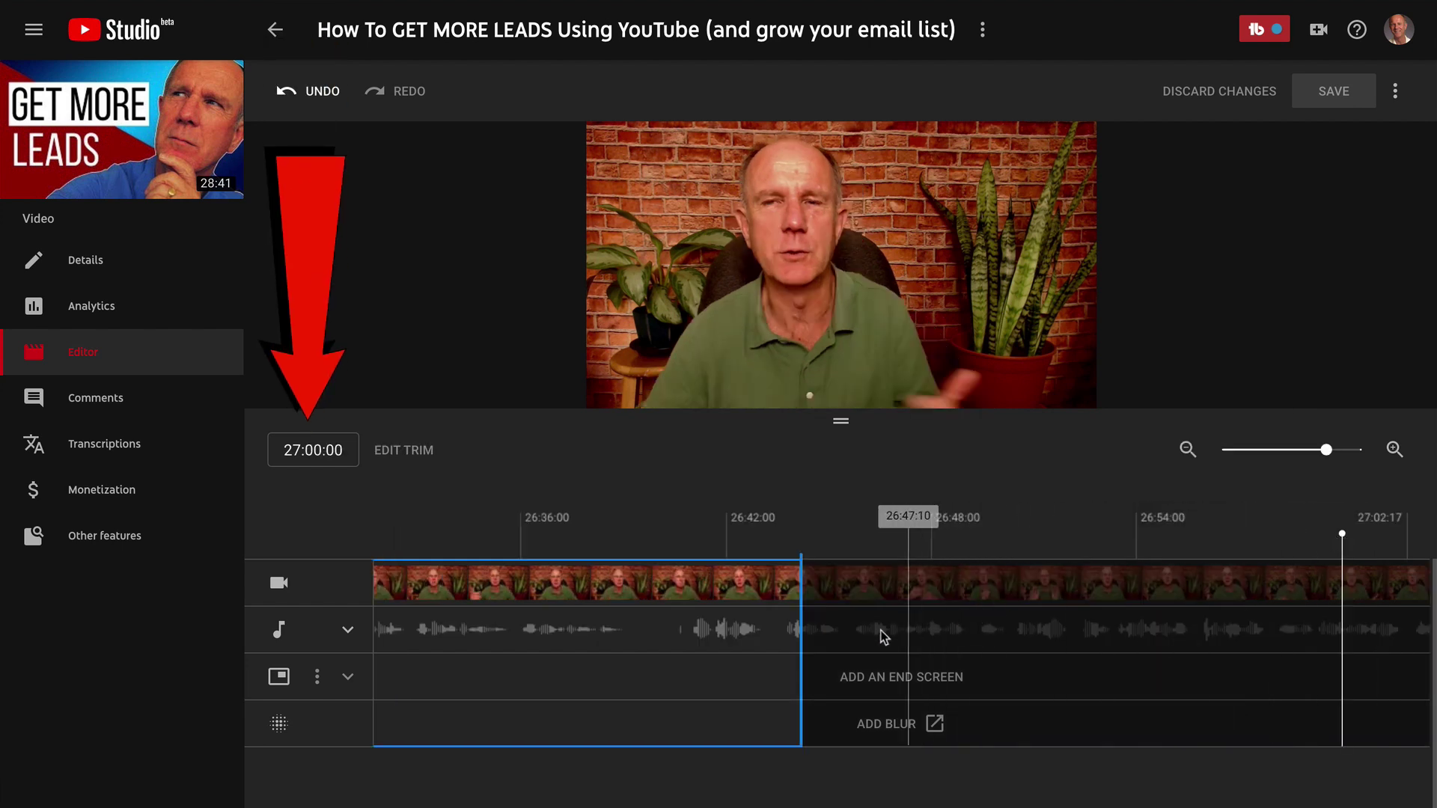
{"action": "left_click_drag", "start_coordinate": [807, 645], "coordinate": [1340, 663]}
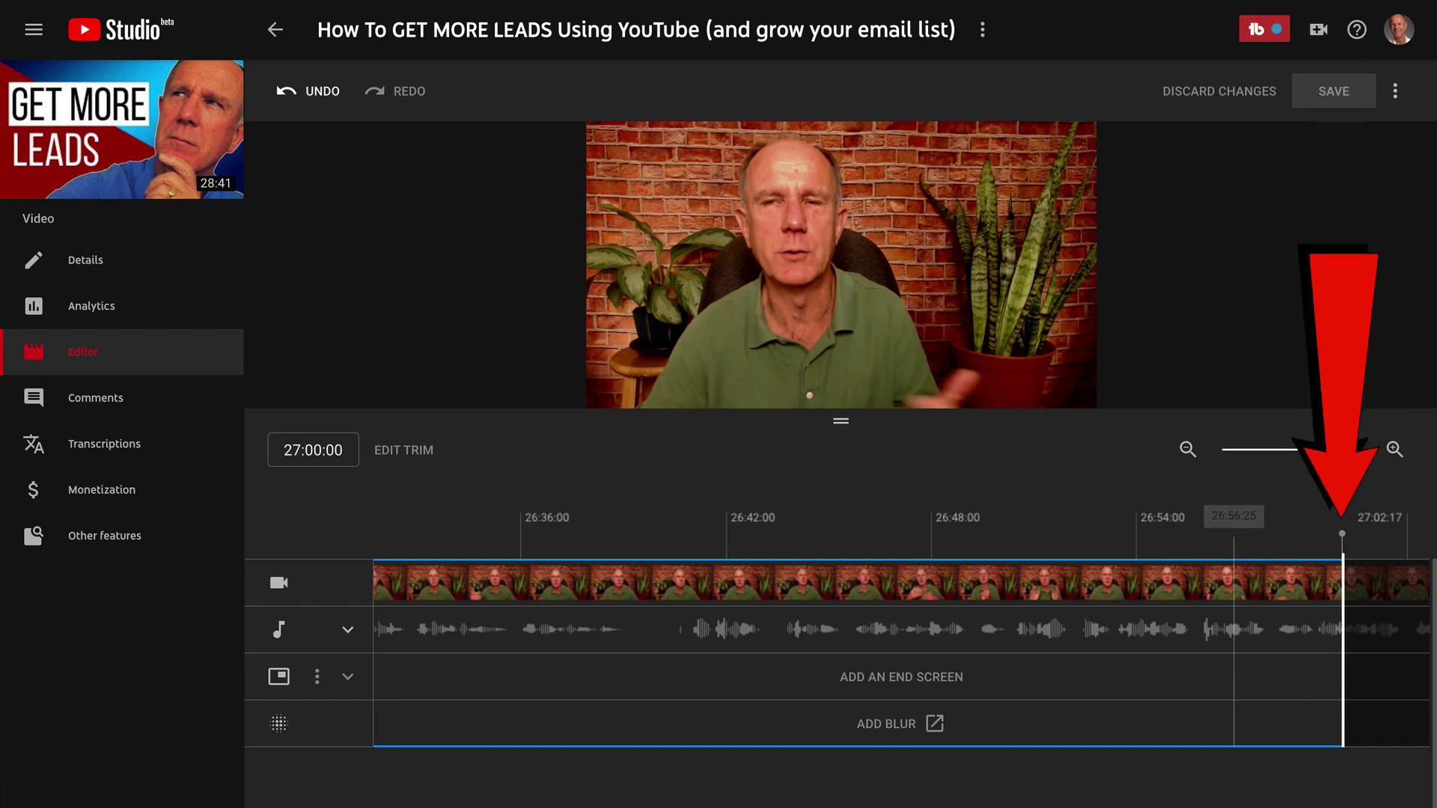
- Split the video at the 27:00:01 playhead position and preview the trimmed ending
{"action": "mouse_move", "coordinate": [619, 398]}
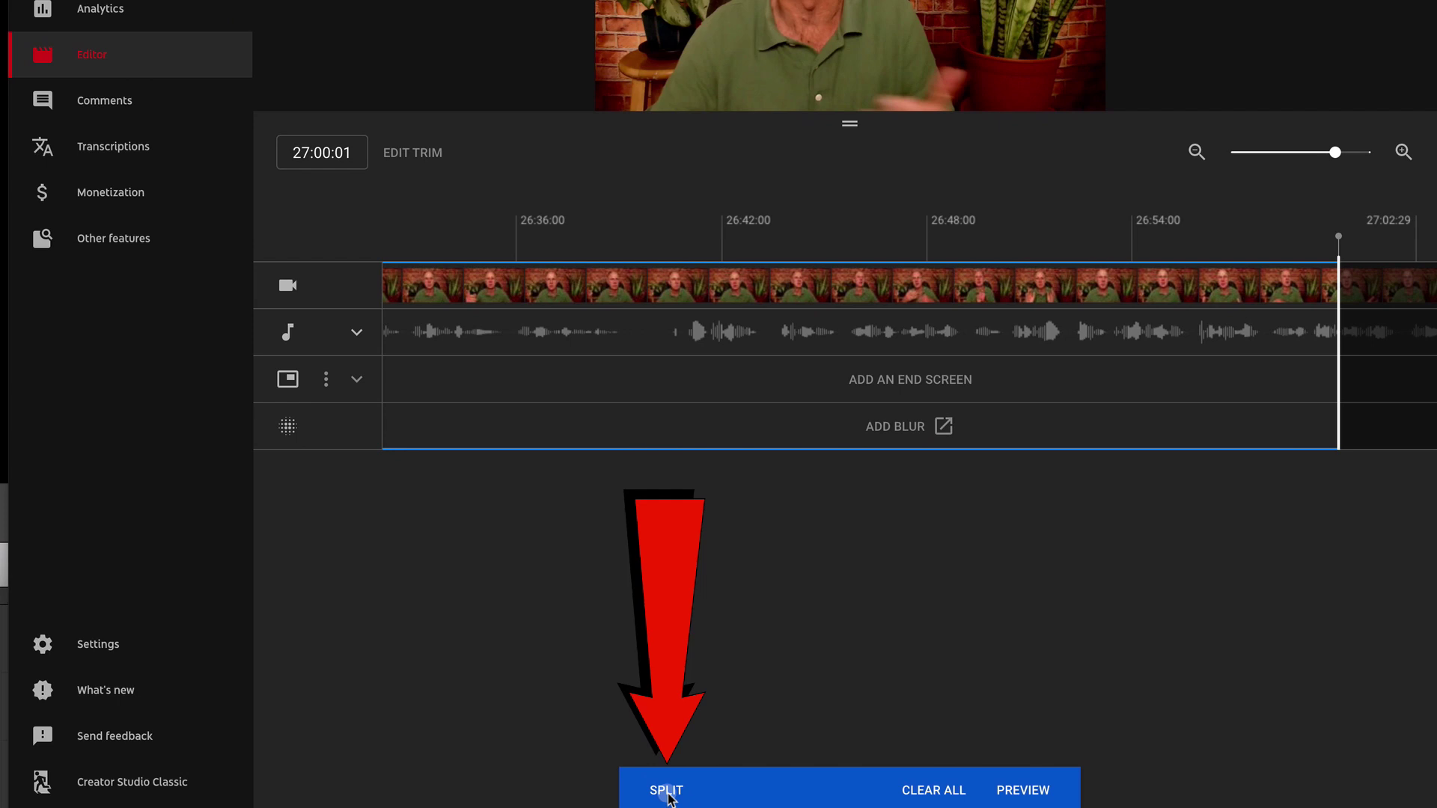
{"action": "left_click", "coordinate": [668, 793]}
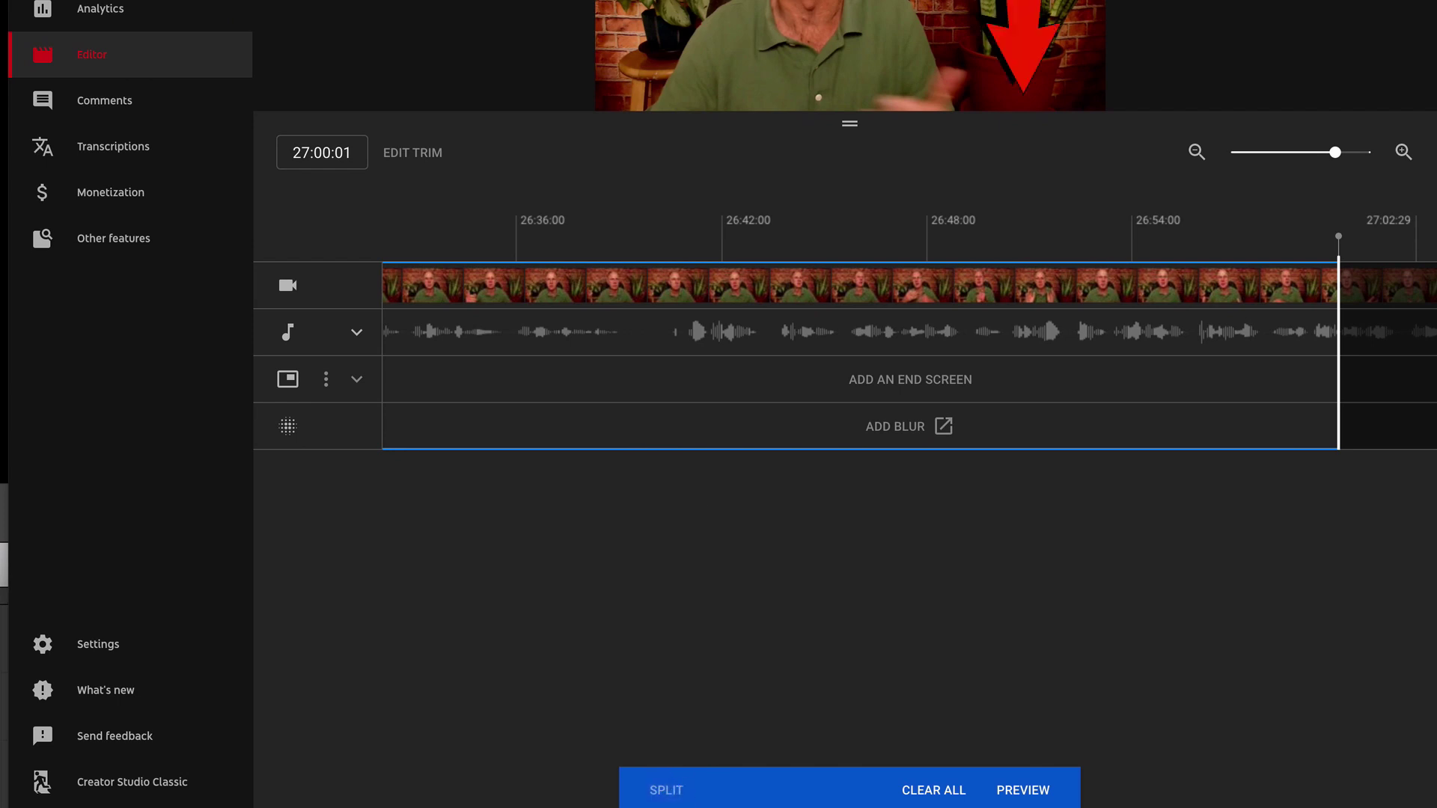
{"action": "left_click", "coordinate": [1024, 793]}
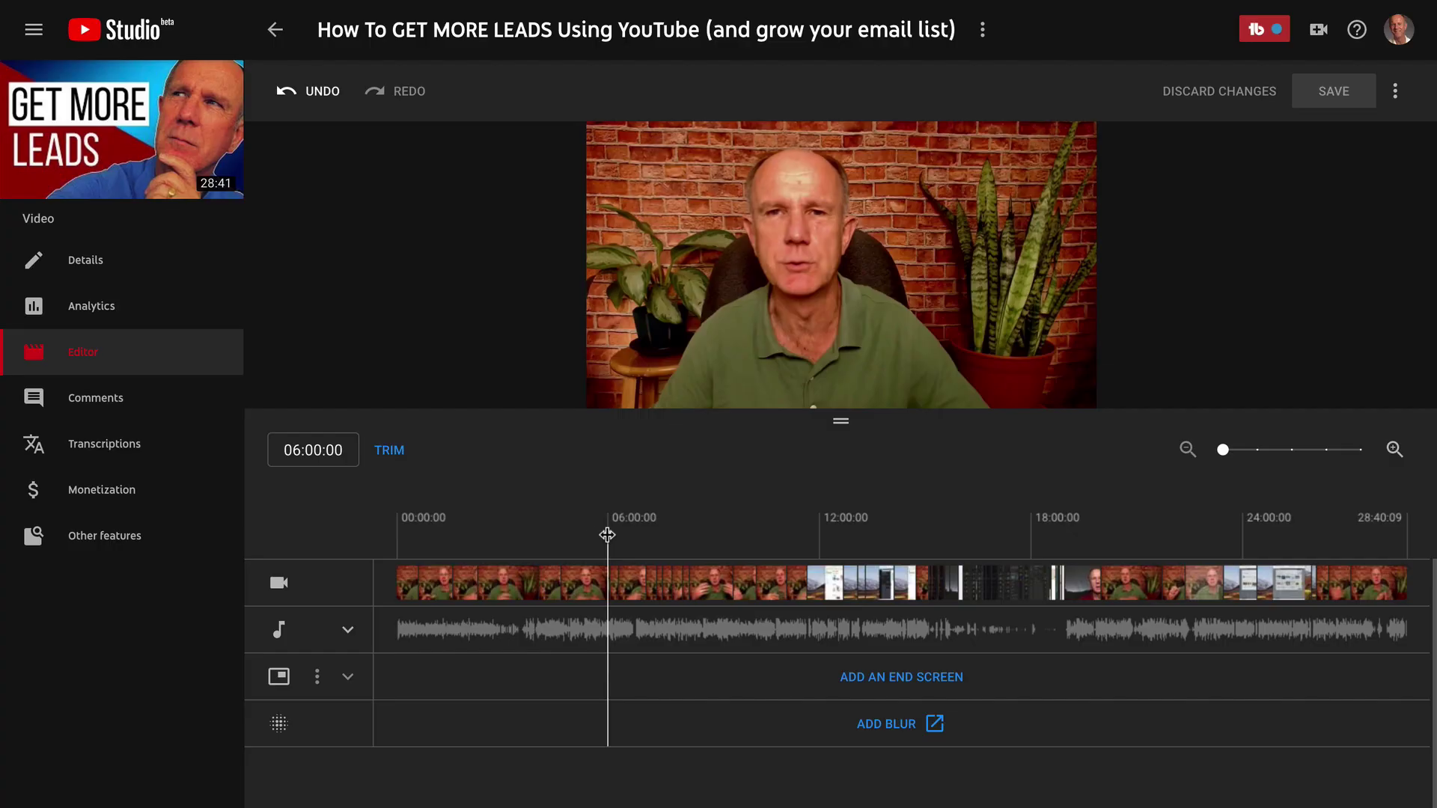
- Place the playhead at 04:59:20 and split the untrimmed video there for a middle cut
{"action": "left_click_drag", "start_coordinate": [606, 534], "coordinate": [571, 538]}
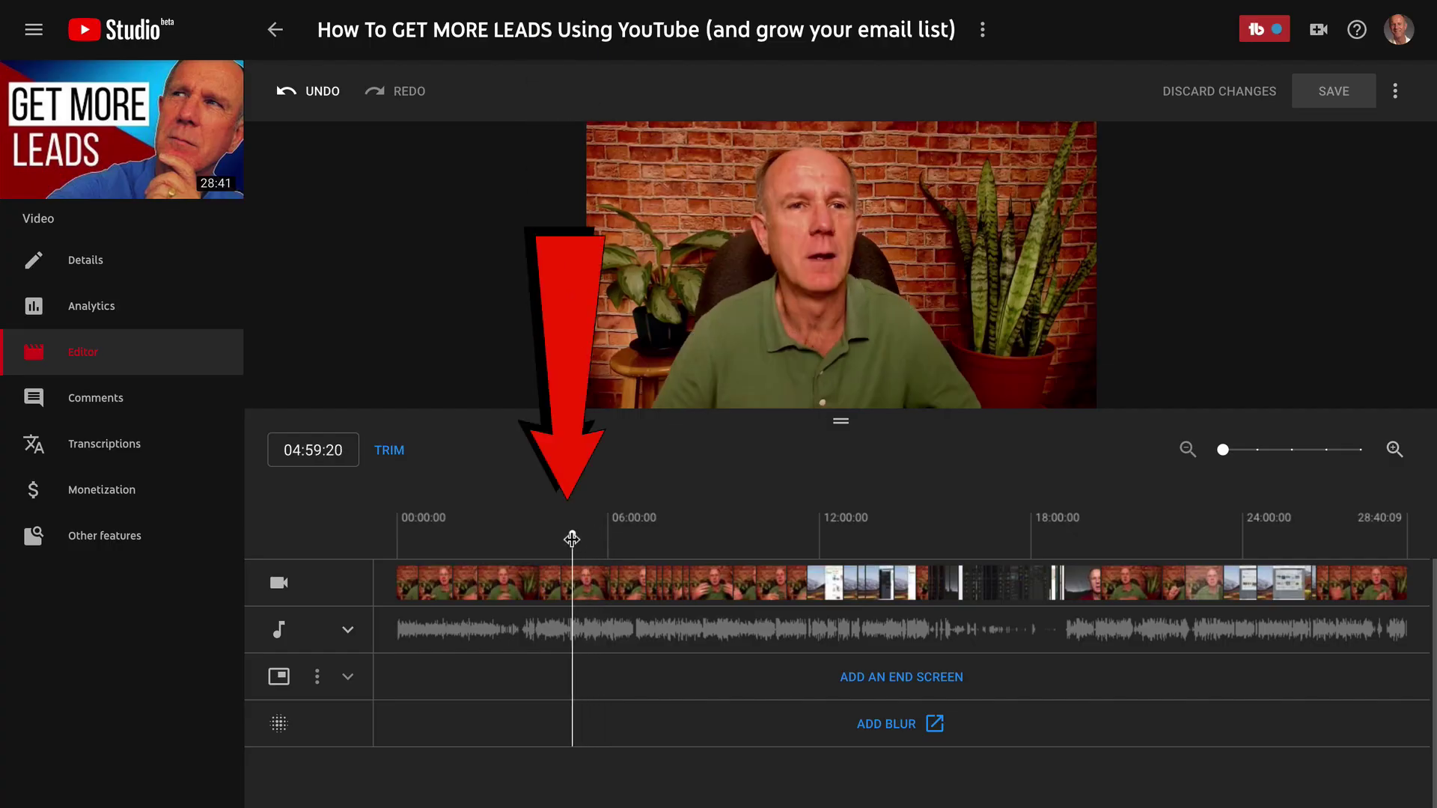
{"action": "left_click", "coordinate": [385, 450]}
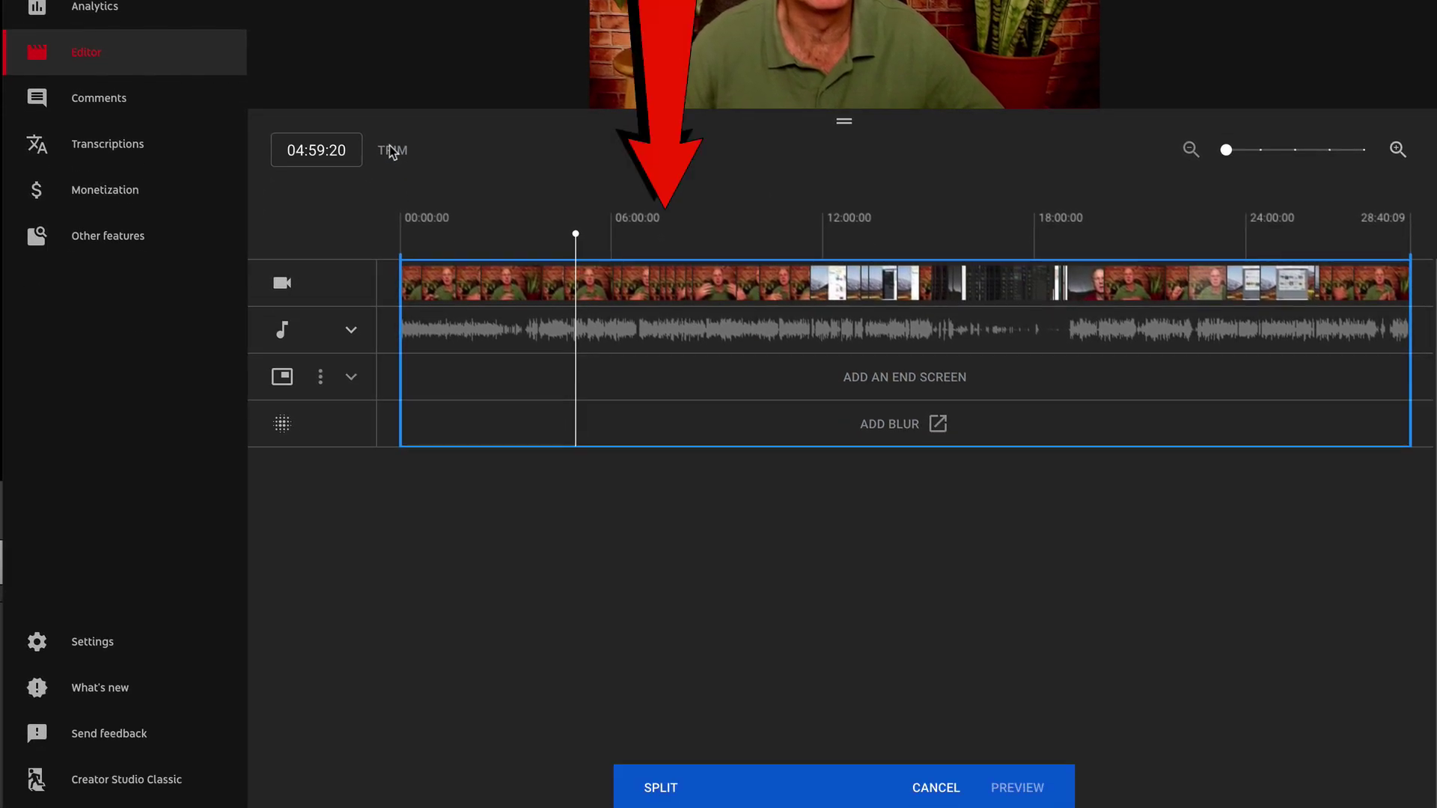
{"action": "left_click", "coordinate": [668, 797]}
- Cut out the section from 04:59:20 to about 07:40, then preview and play the result
{"action": "left_click_drag", "start_coordinate": [575, 365], "coordinate": [675, 366]}
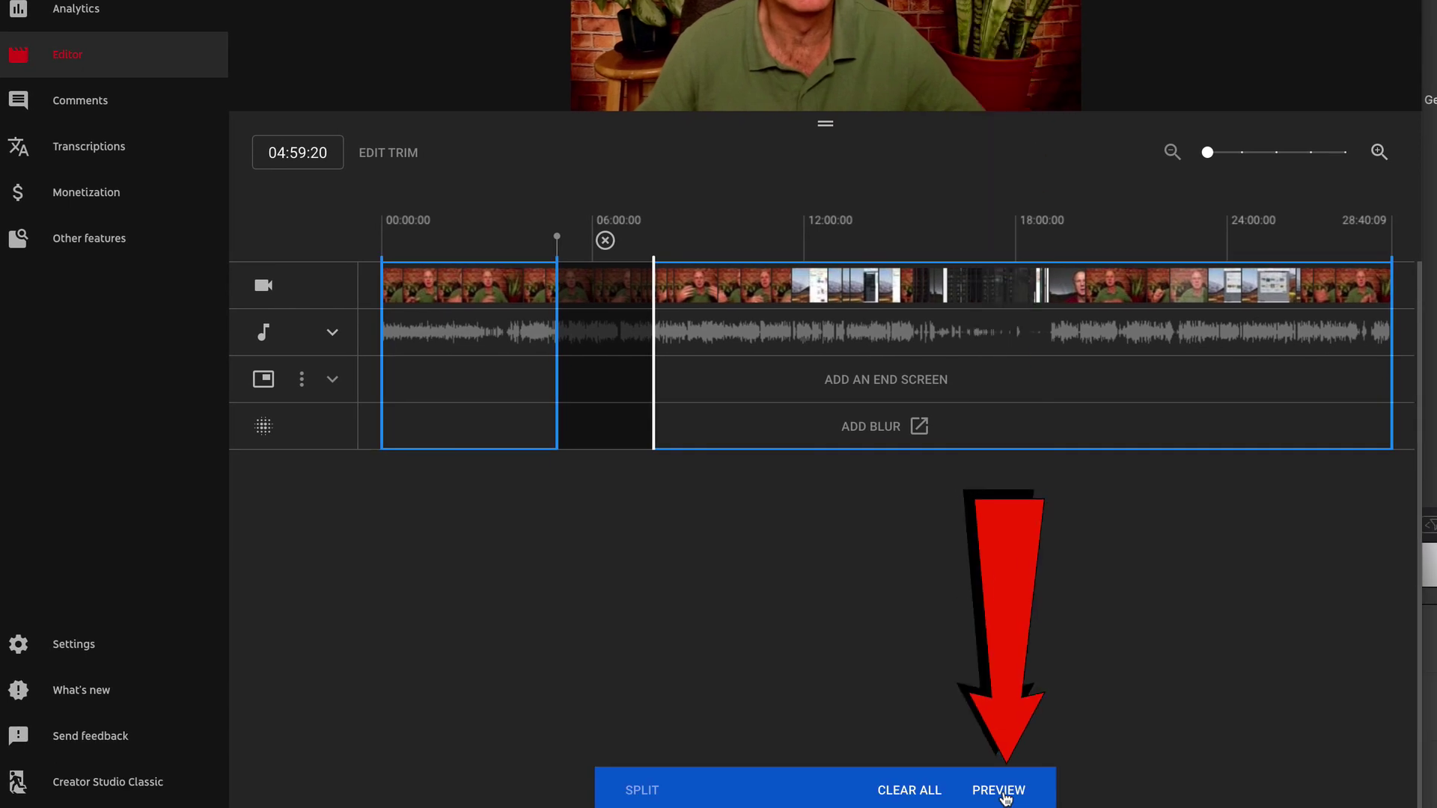
{"action": "left_click", "coordinate": [999, 791]}
{"action": "left_click", "coordinate": [613, 390]}
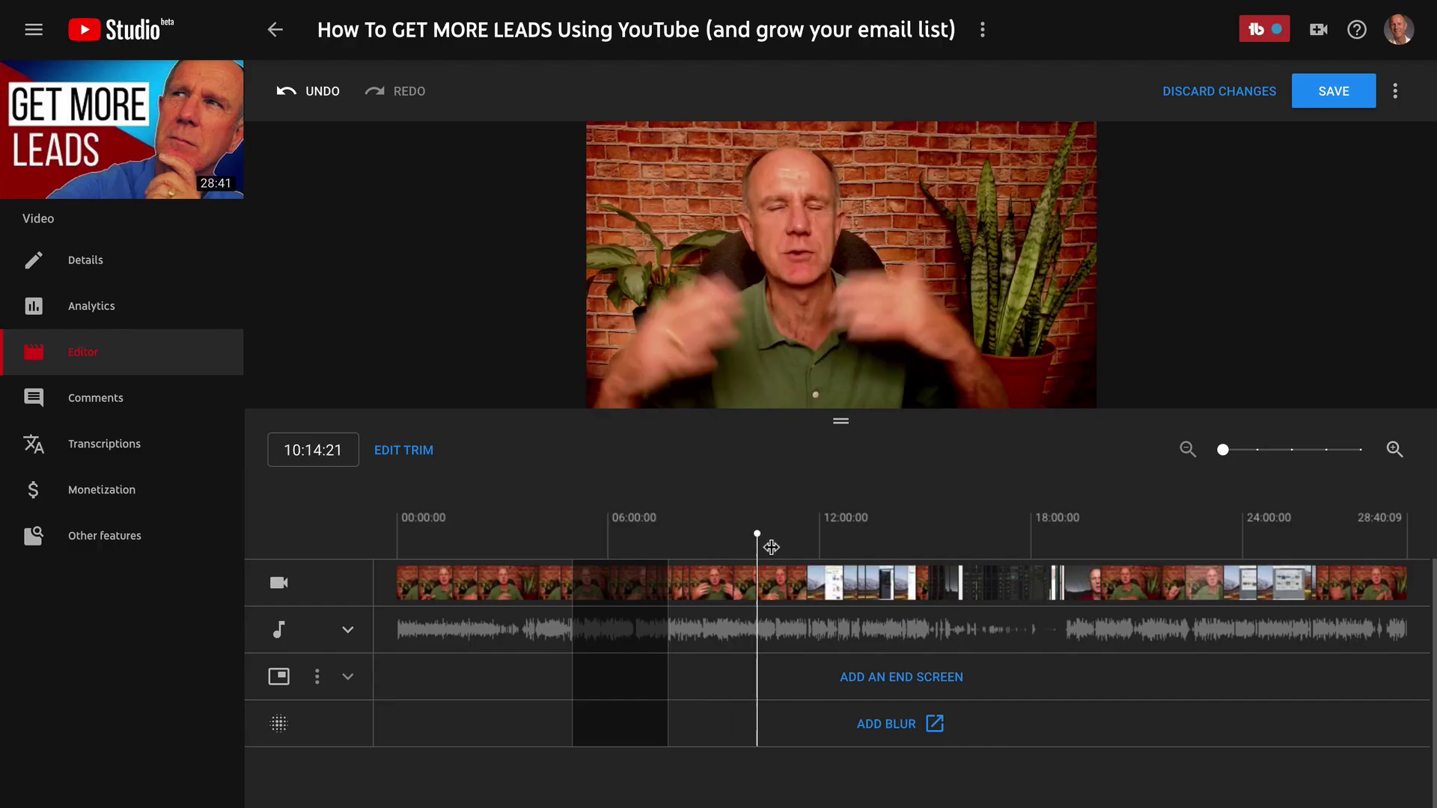
- Place the playhead at 13:19:25 and split the video there for a second middle cut
{"action": "left_click_drag", "start_coordinate": [763, 545], "coordinate": [868, 557]}
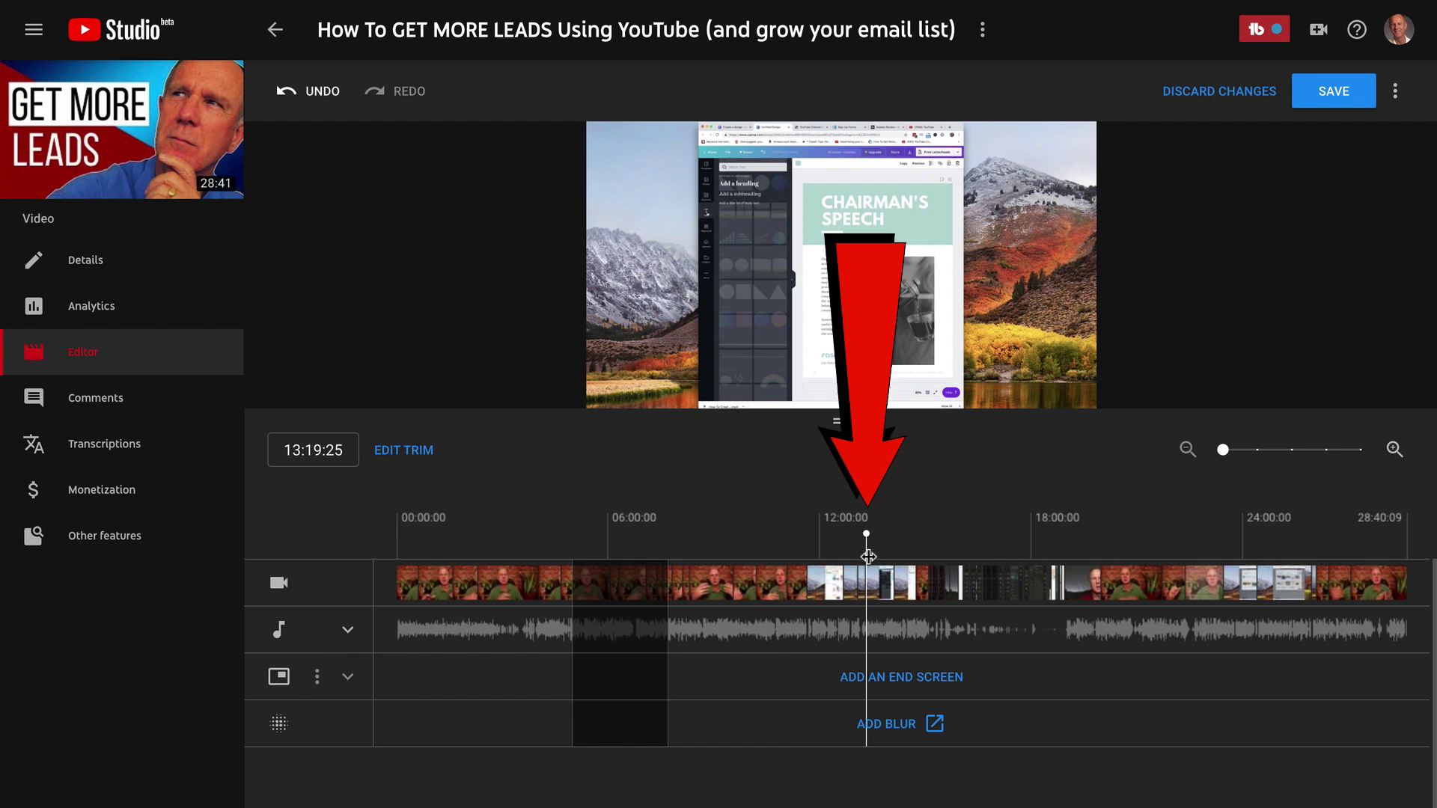
{"action": "left_click", "coordinate": [404, 450]}
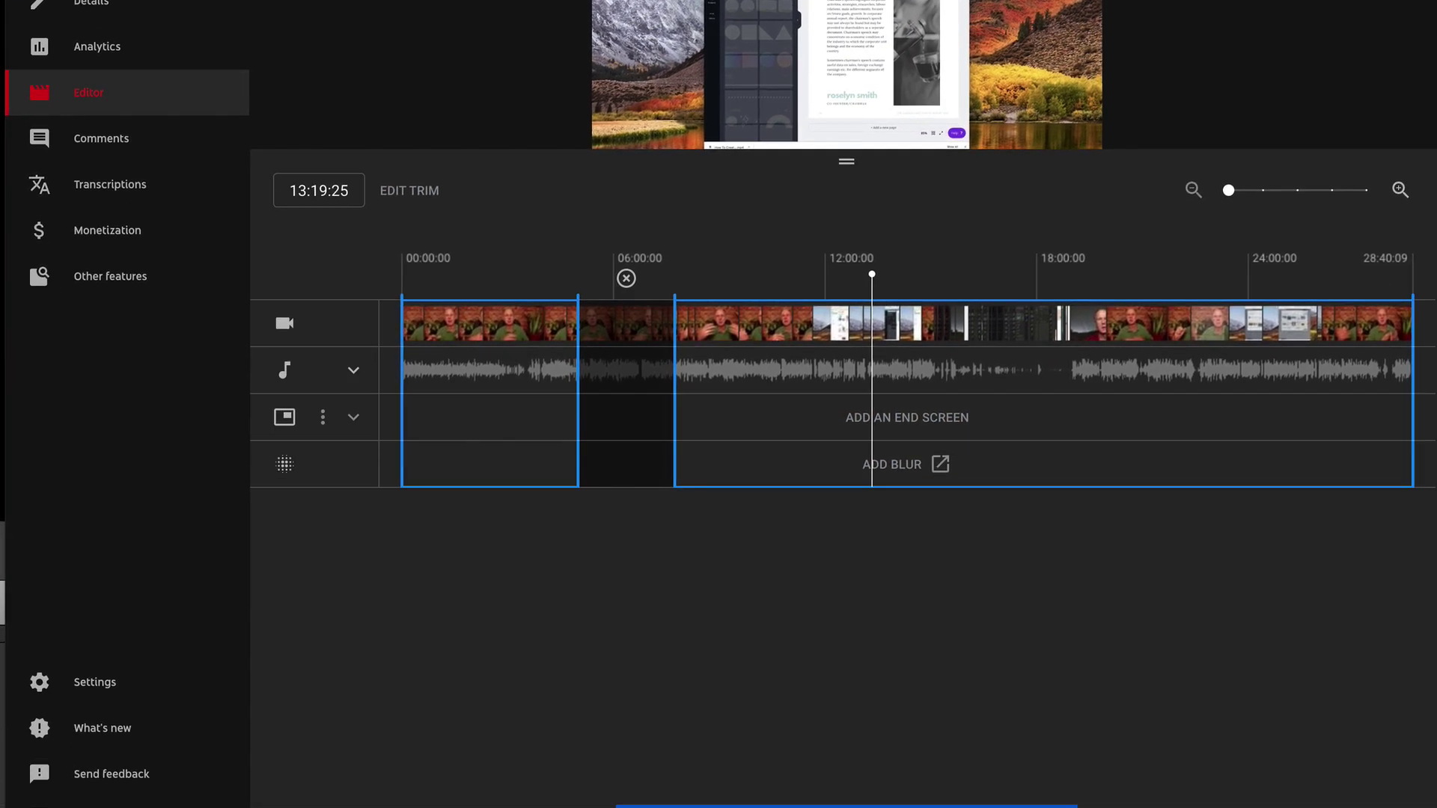
{"action": "left_click", "coordinate": [671, 791]}
- Cut out the section from 13:19:25 to about 16:24, then preview and play the result
{"action": "left_click_drag", "start_coordinate": [872, 374], "coordinate": [979, 371]}
{"action": "left_click_drag", "start_coordinate": [972, 672], "coordinate": [976, 672]}
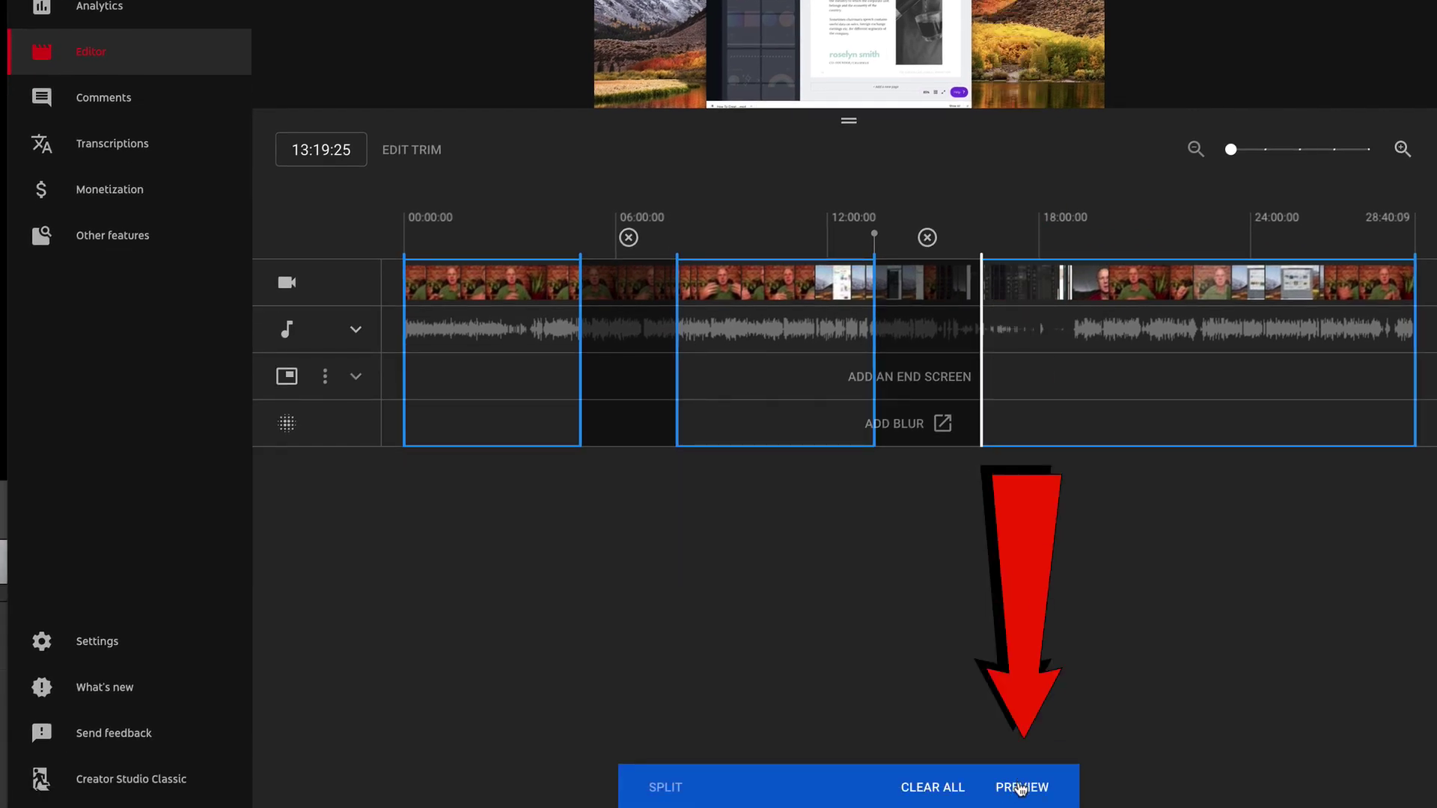
{"action": "left_click", "coordinate": [1022, 794]}
{"action": "left_click", "coordinate": [613, 394]}
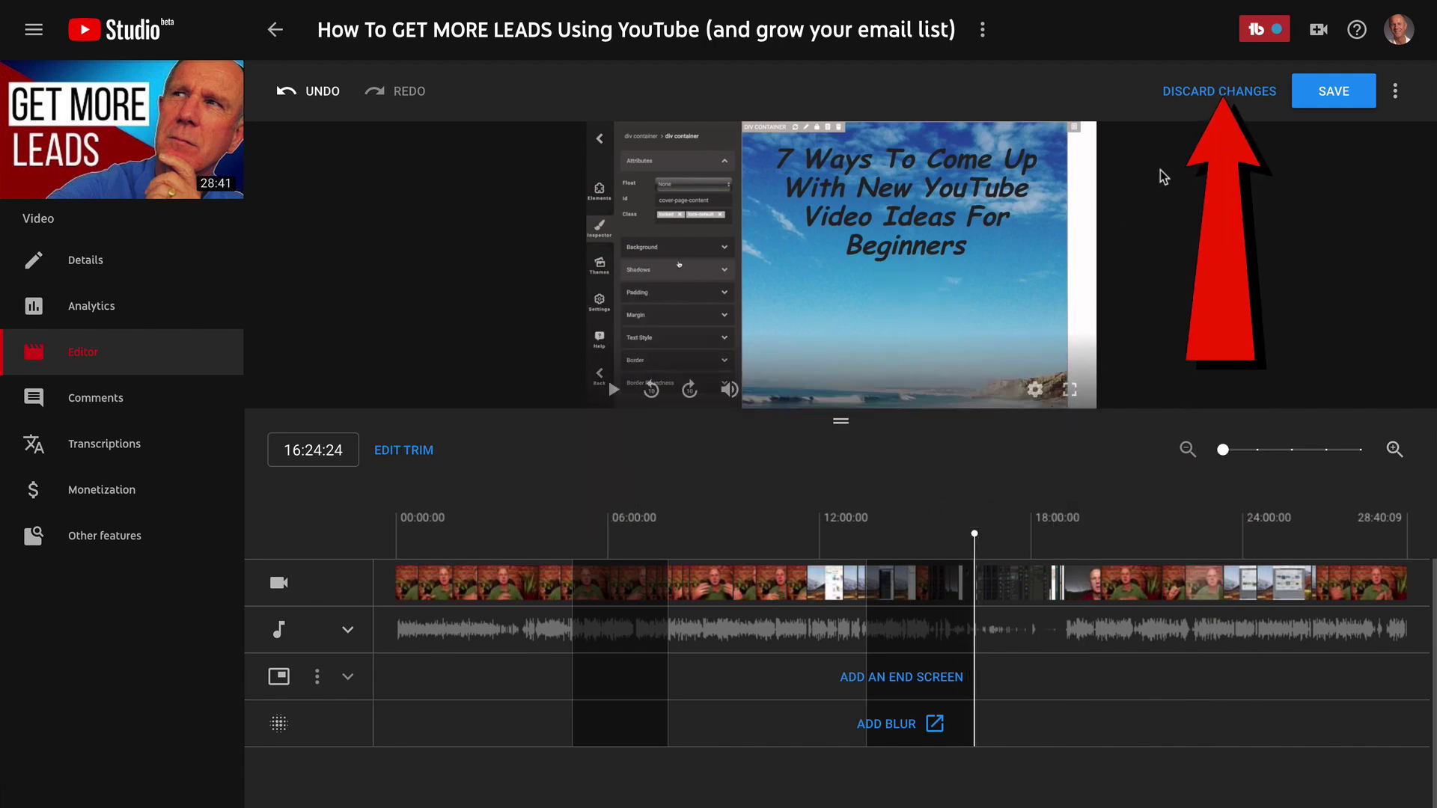
- Discard all unsaved cuts and start a new trim with the playhead at 04:12:22
{"action": "left_click", "coordinate": [1242, 93]}
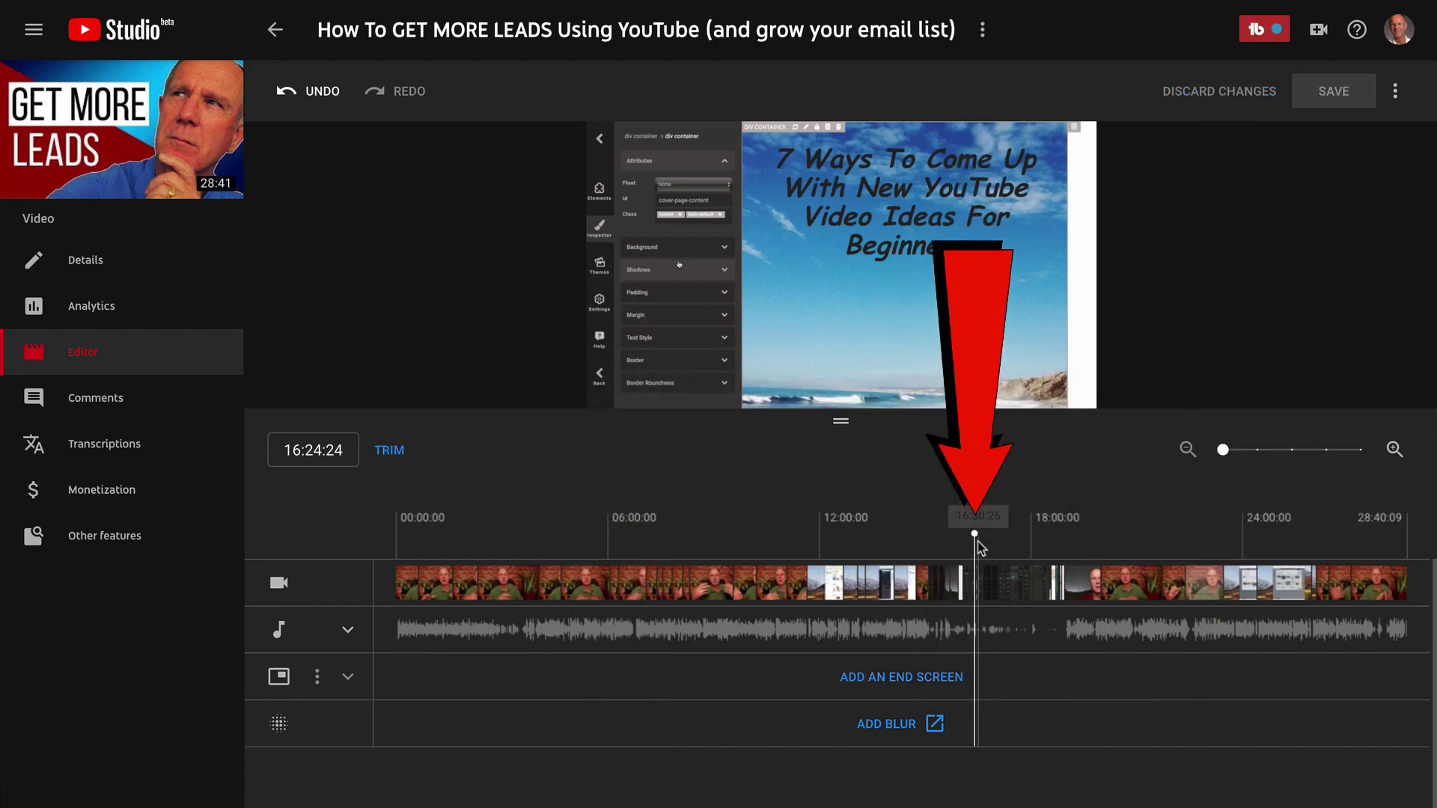
{"action": "left_click_drag", "start_coordinate": [976, 539], "coordinate": [544, 535]}
{"action": "left_click", "coordinate": [388, 452]}
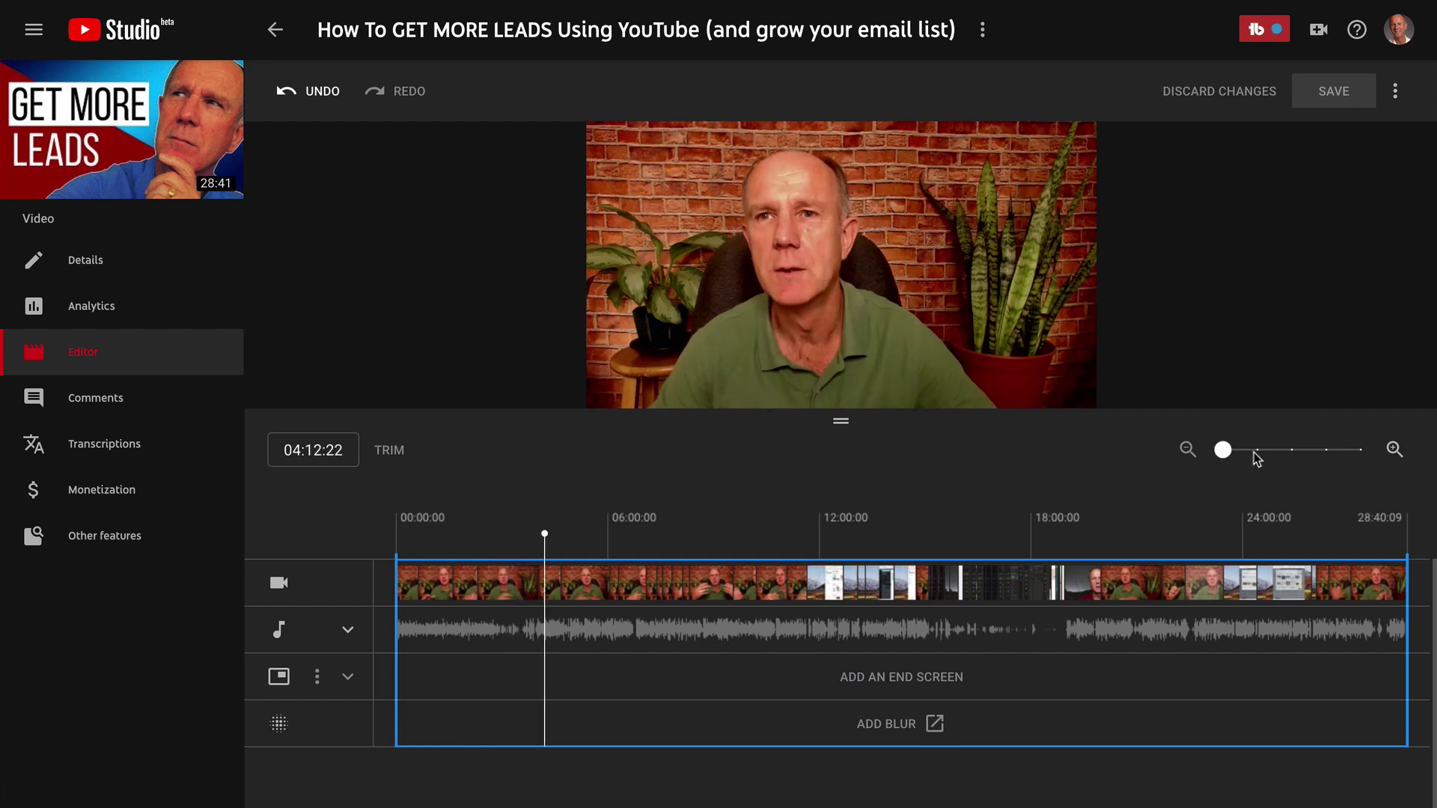
- Trim off the beginning of the video up to 04:13:20 on the zoomed-in timeline, then preview and play the new start
{"action": "left_click", "coordinate": [1292, 452]}
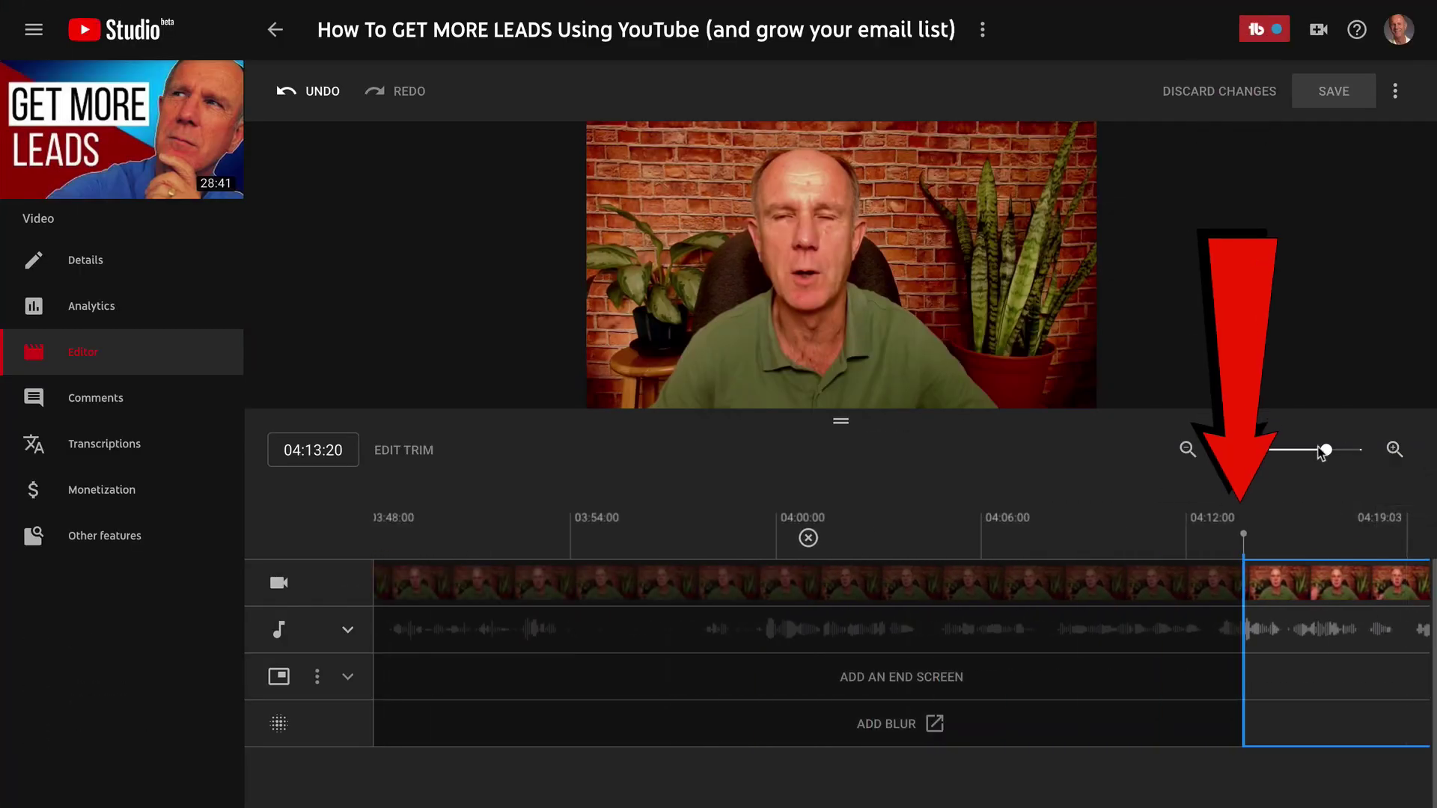
{"action": "left_click_drag", "start_coordinate": [1321, 454], "coordinate": [1273, 456]}
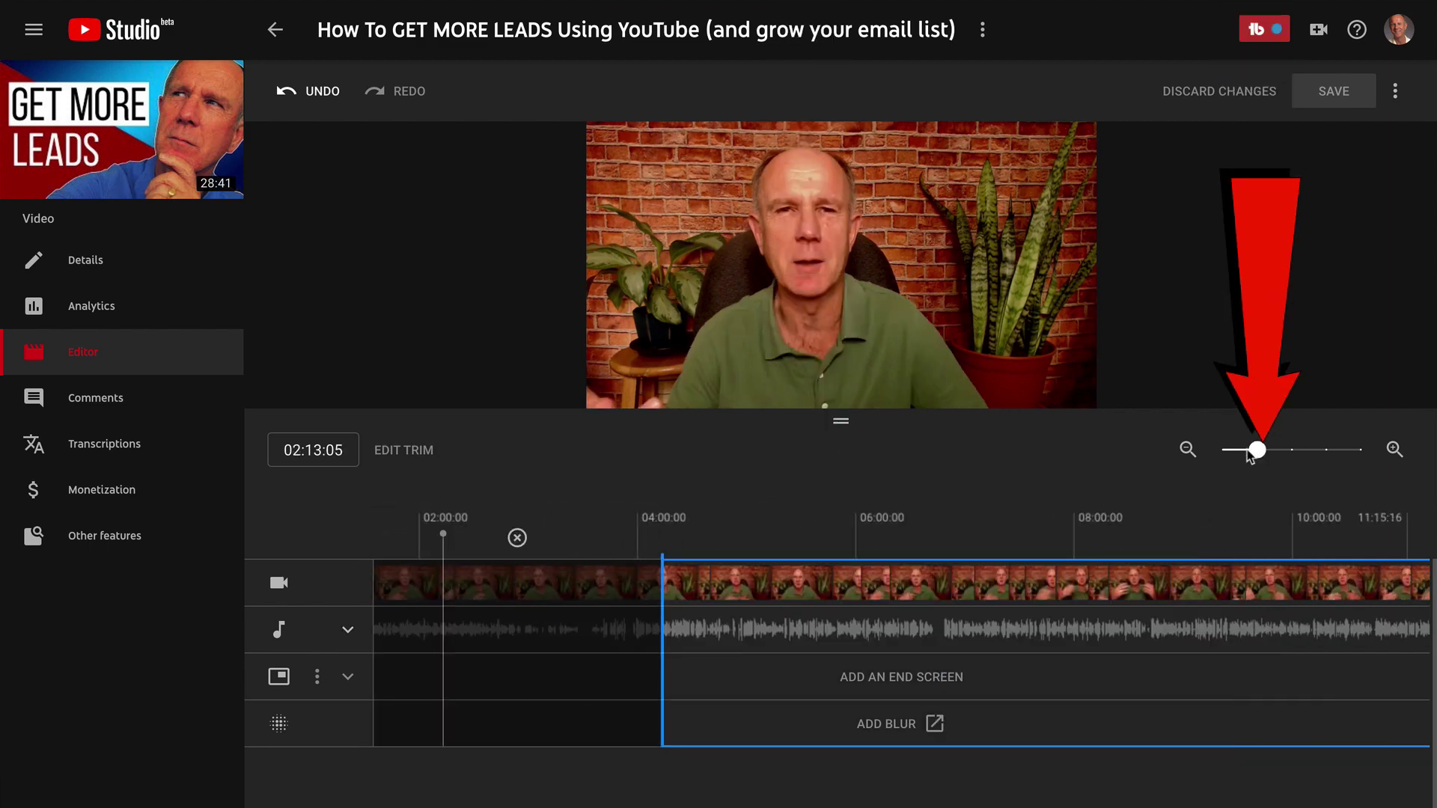
{"action": "left_click_drag", "start_coordinate": [1256, 450], "coordinate": [1222, 450]}
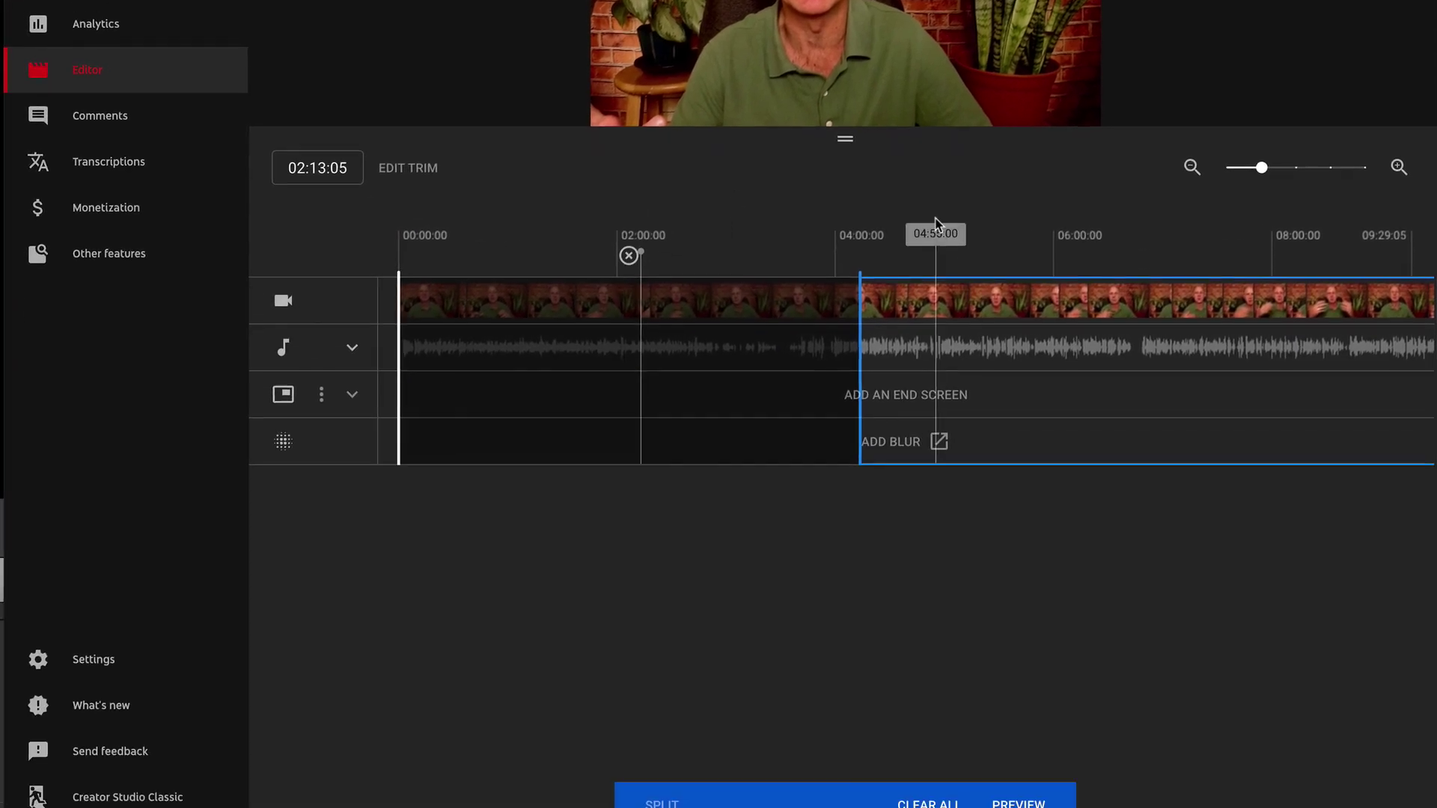
{"action": "left_click", "coordinate": [1018, 802]}
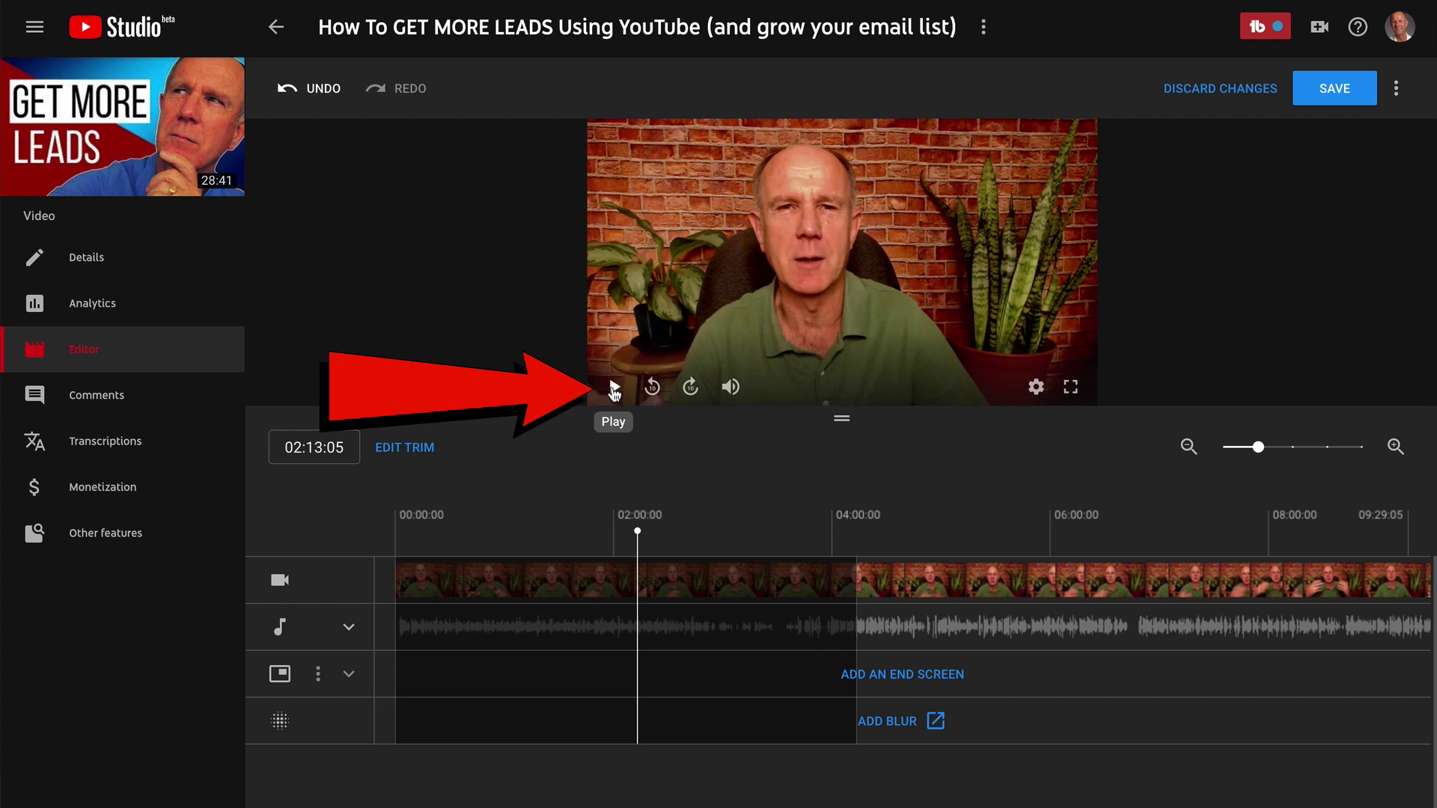
{"action": "left_click", "coordinate": [617, 88]}
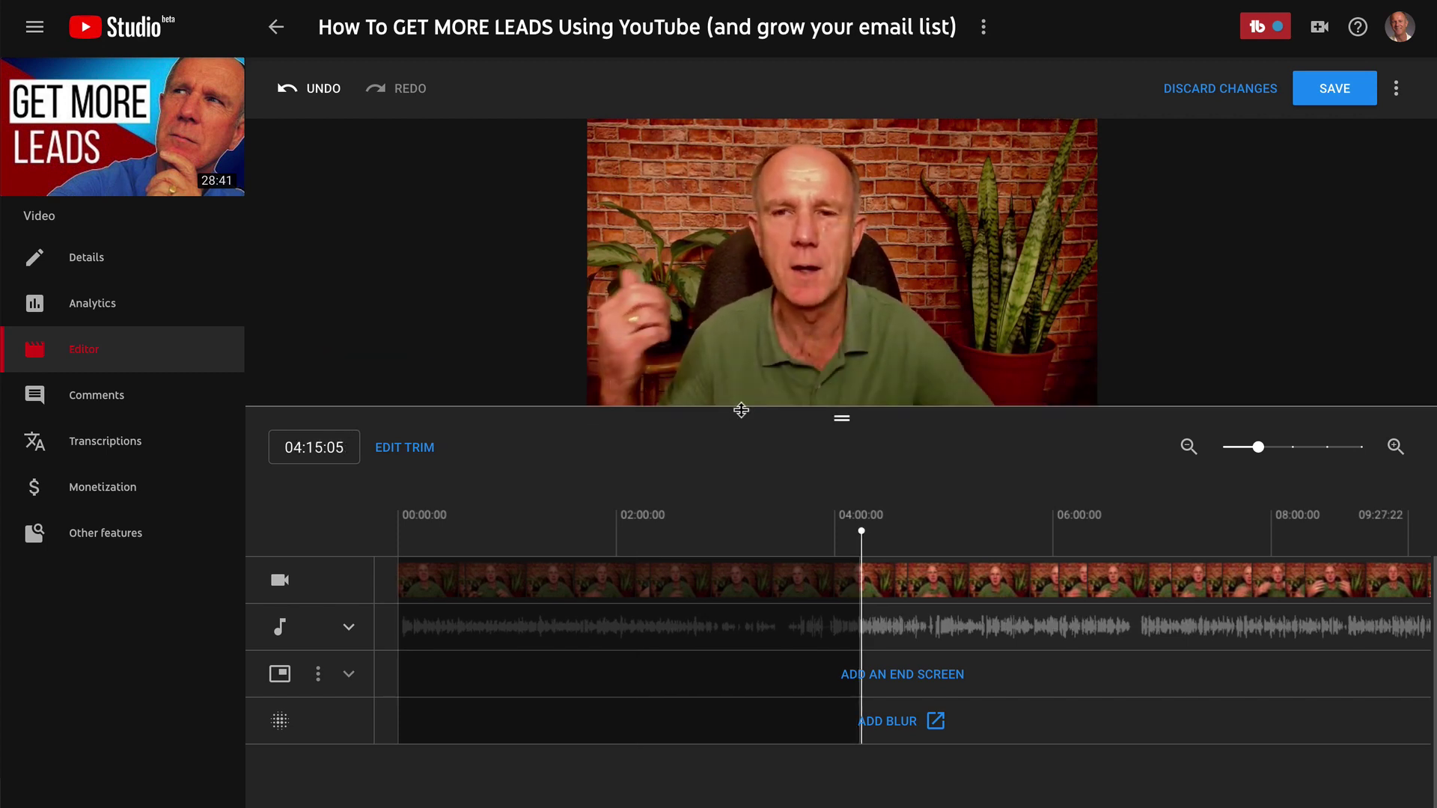
- Save the trimmed video and confirm applying the changes
{"action": "left_click", "coordinate": [1351, 95]}
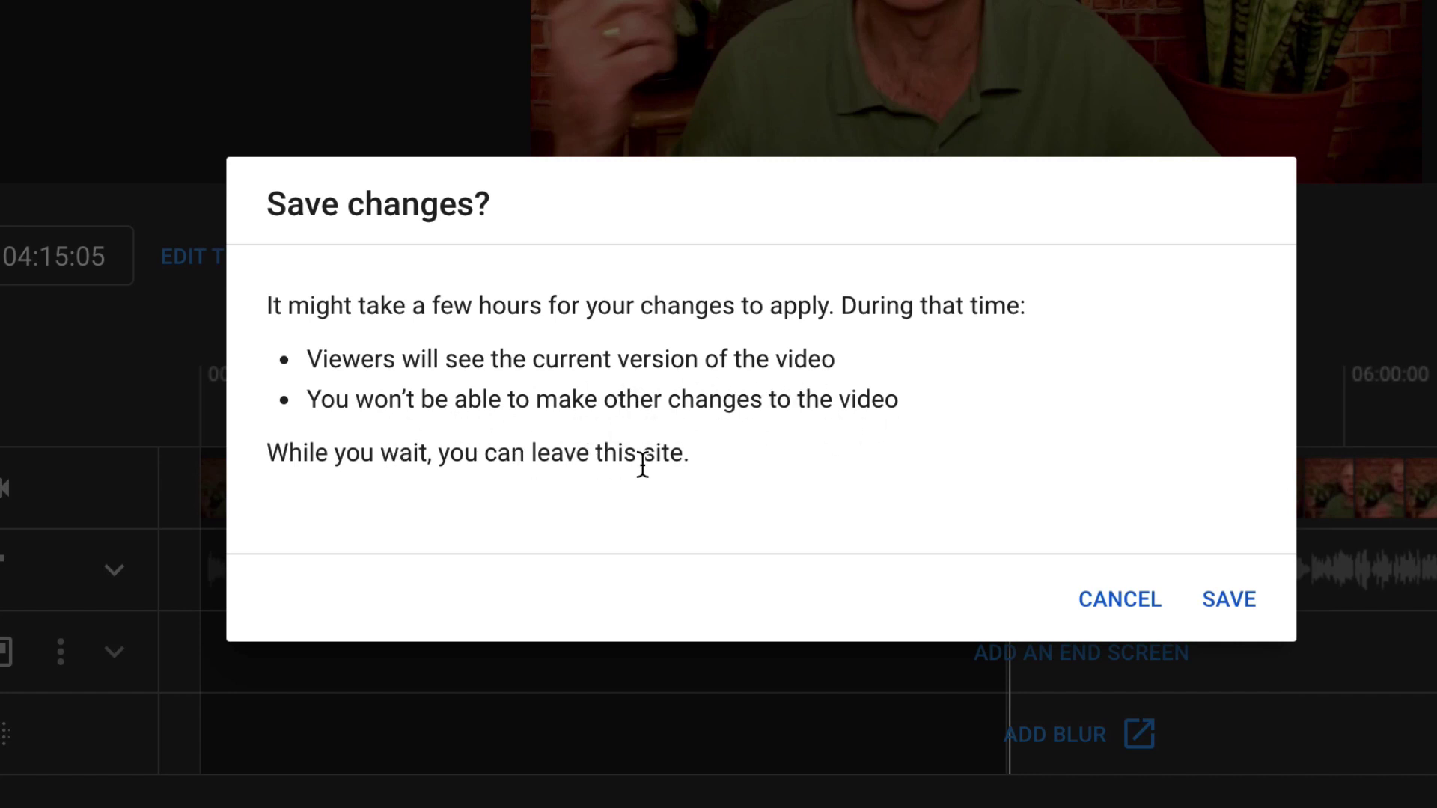
{"action": "left_click", "coordinate": [1229, 600]}
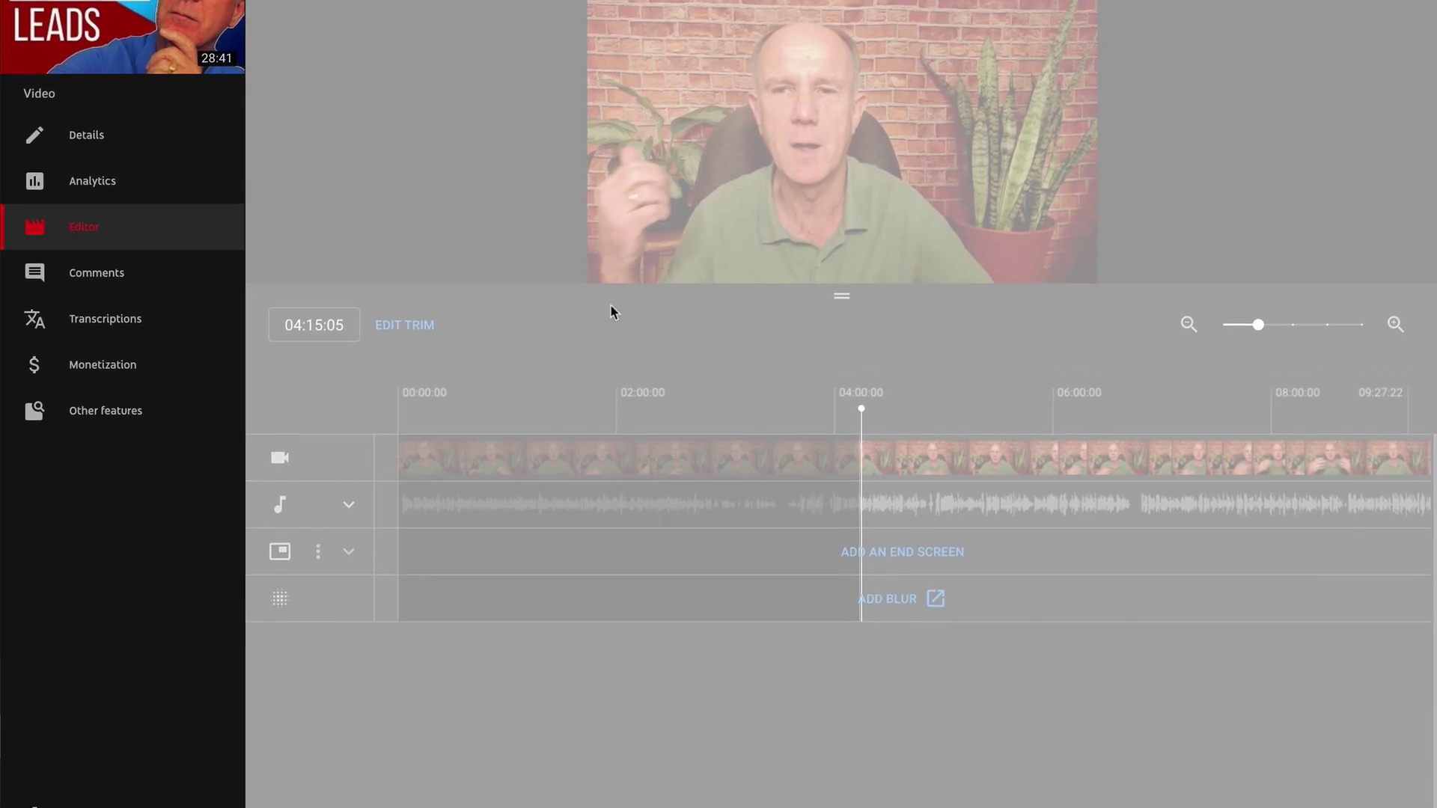